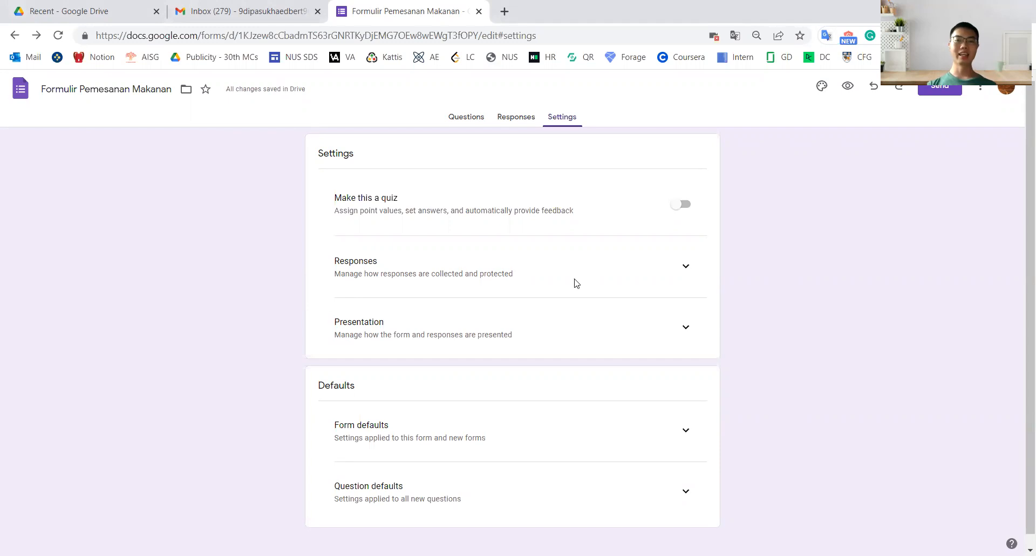
# Check the form's response settings and collapse sections 1 and 2 in the form's question list.
pyautogui.click(684, 267)
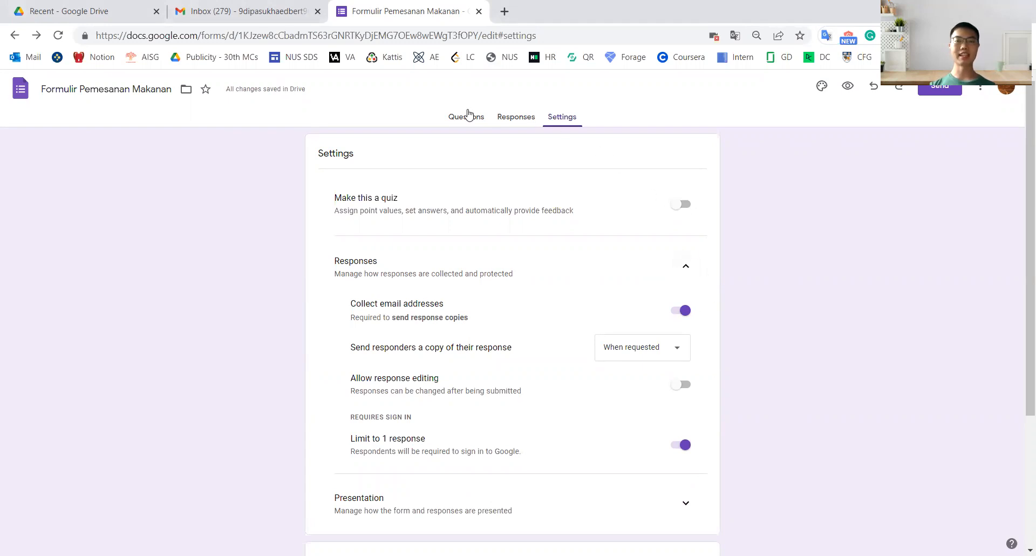
pyautogui.click(466, 121)
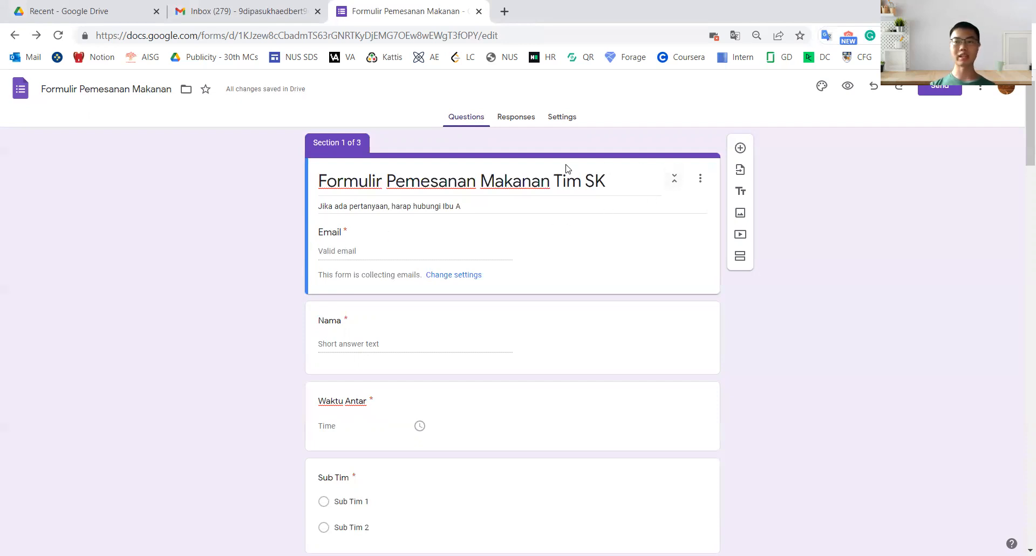
pyautogui.click(675, 178)
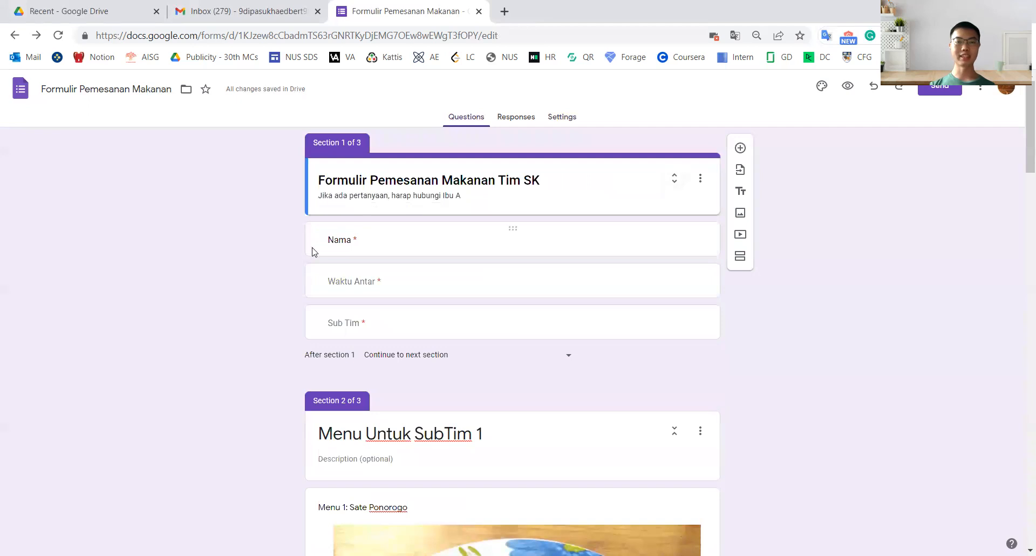
pyautogui.scroll(-2, 685, 281)
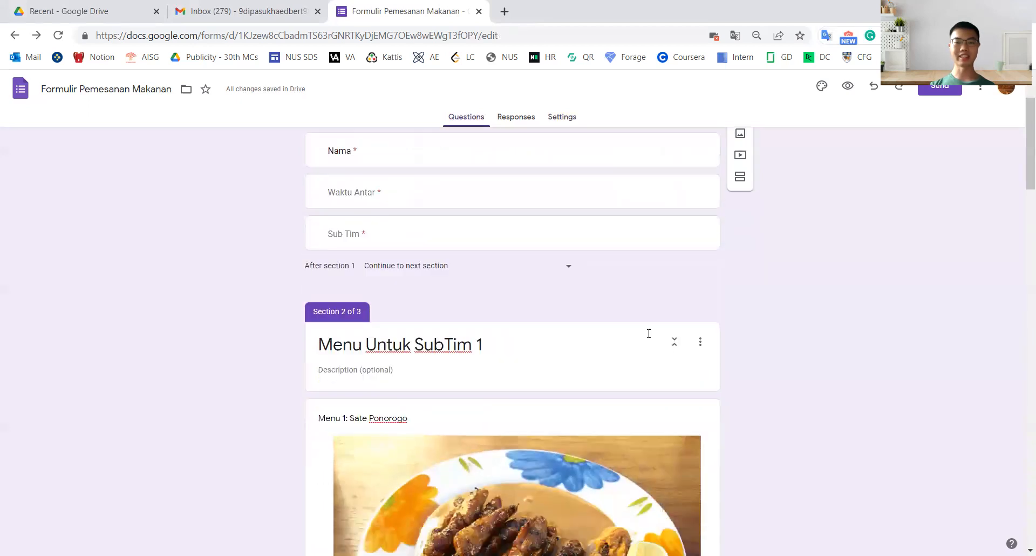
pyautogui.click(675, 335)
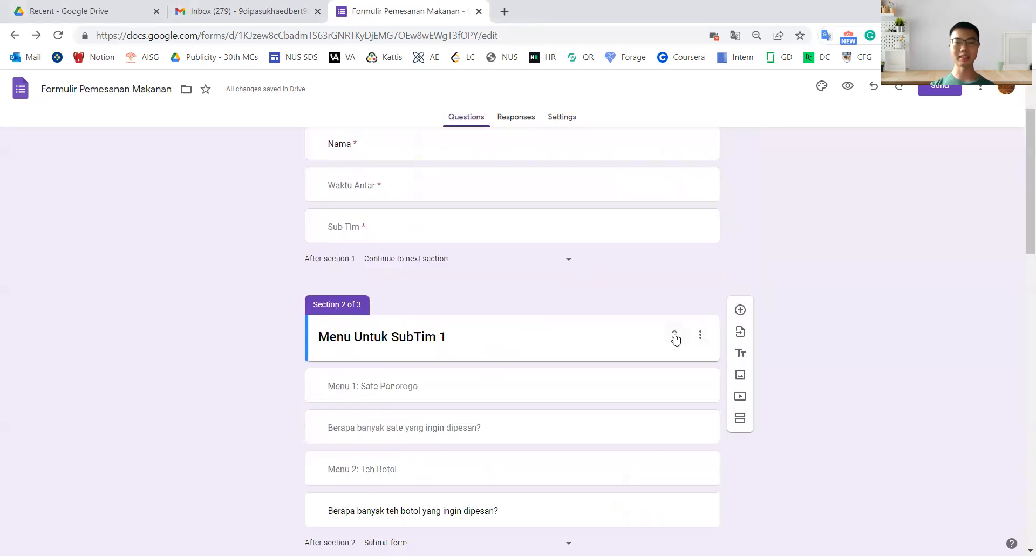
# Add a question titled "Topping" below the Indomie Goreng quantity question in section 3.
pyautogui.scroll(-3, 663, 329)
pyautogui.scroll(-4, 653, 321)
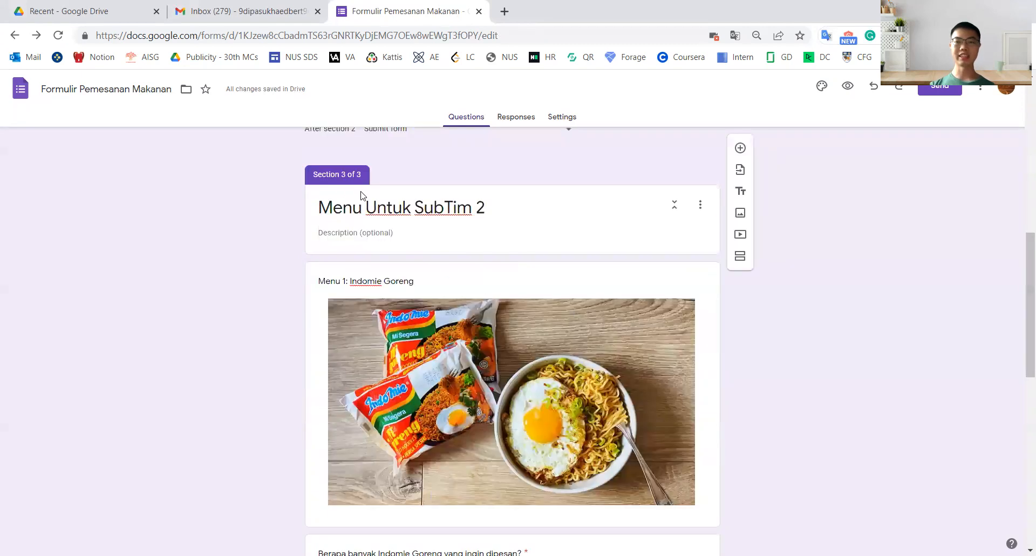
pyautogui.scroll(-4, 360, 194)
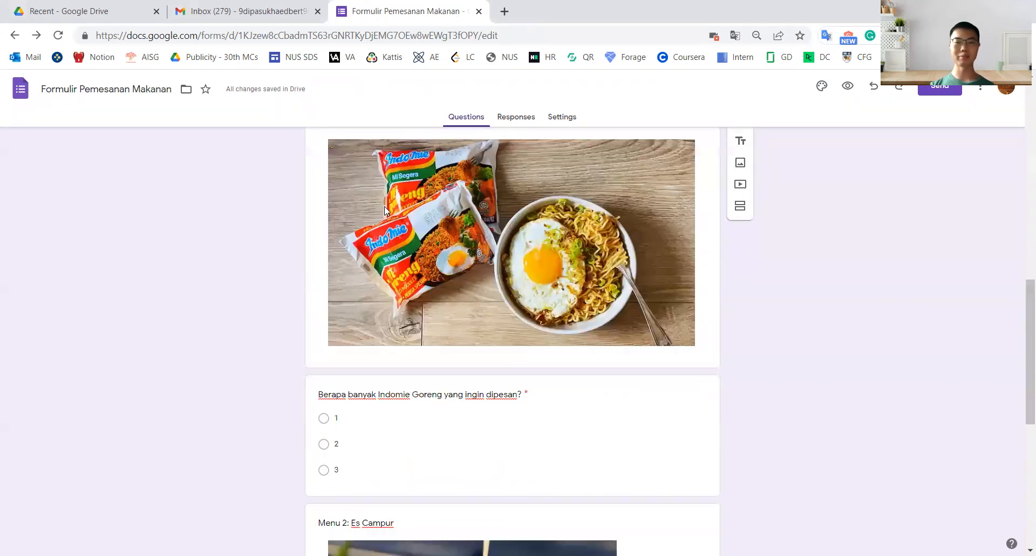
pyautogui.scroll(-1, 593, 338)
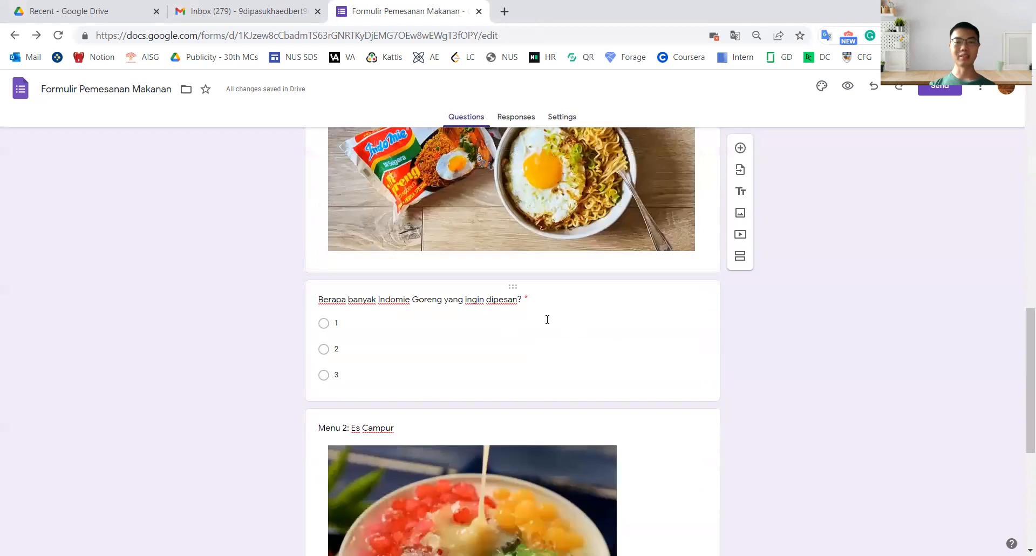
pyautogui.click(579, 324)
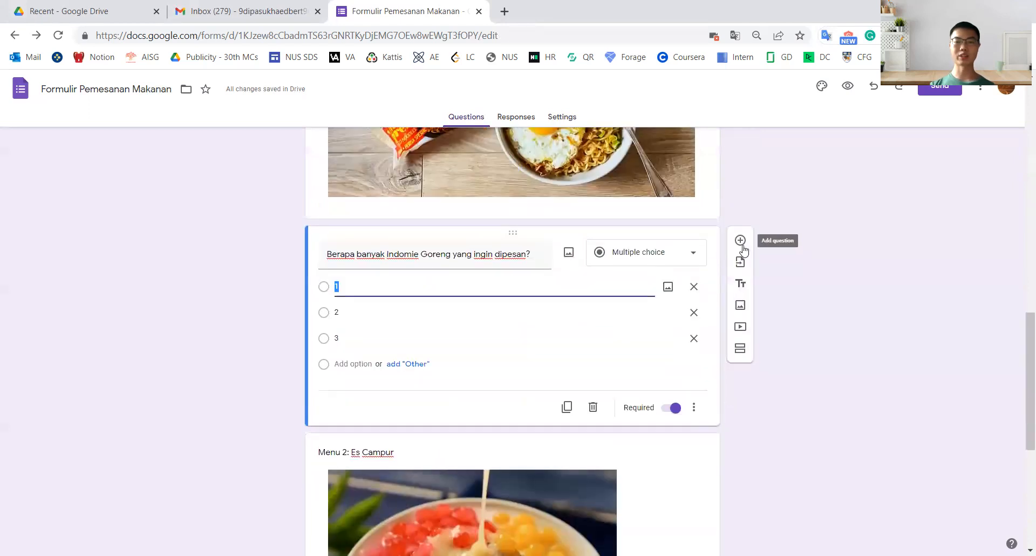
pyautogui.click(740, 241)
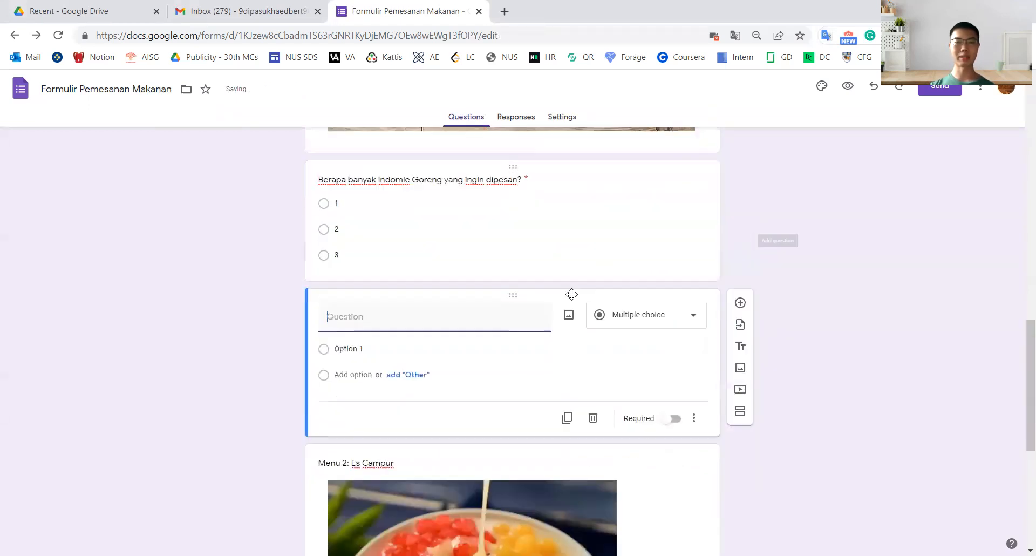
pyautogui.write('Topping')
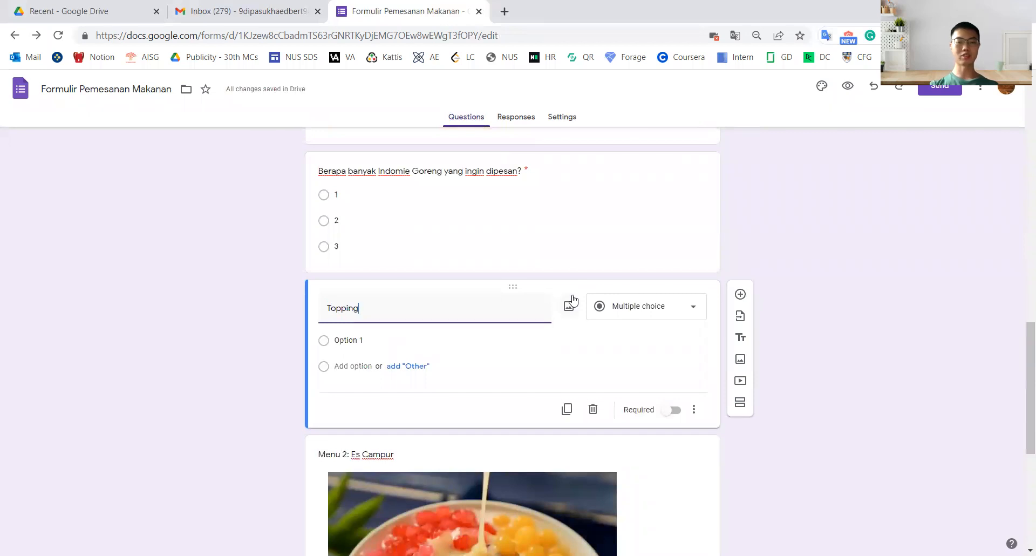
# Make the Topping question a Checkboxes question with the options "Bawang Goreng" and "Kerupuk".
pyautogui.click(690, 308)
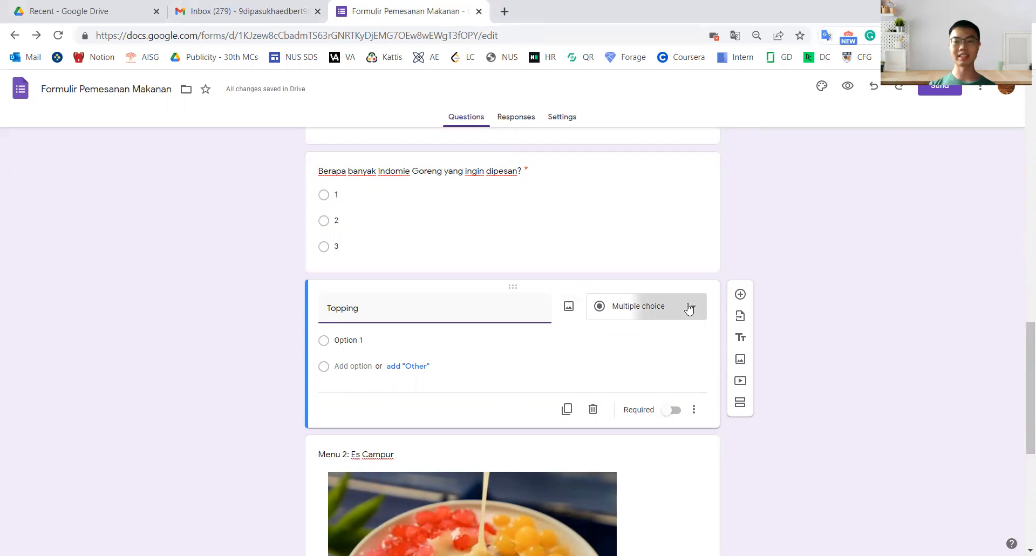
pyautogui.click(659, 323)
pyautogui.click(379, 342)
pyautogui.write('Bawang ')
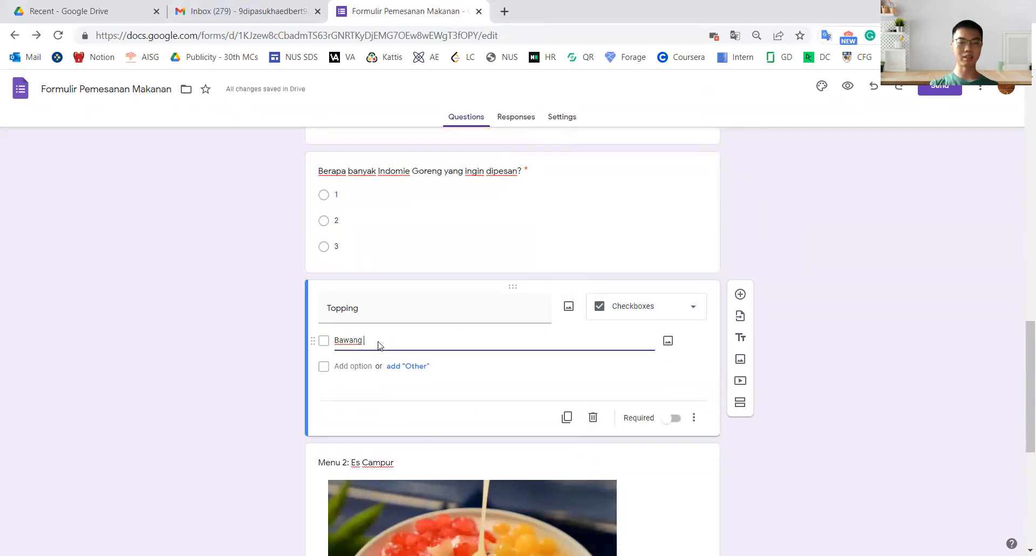
pyautogui.write('Goreng')
pyautogui.click(358, 366)
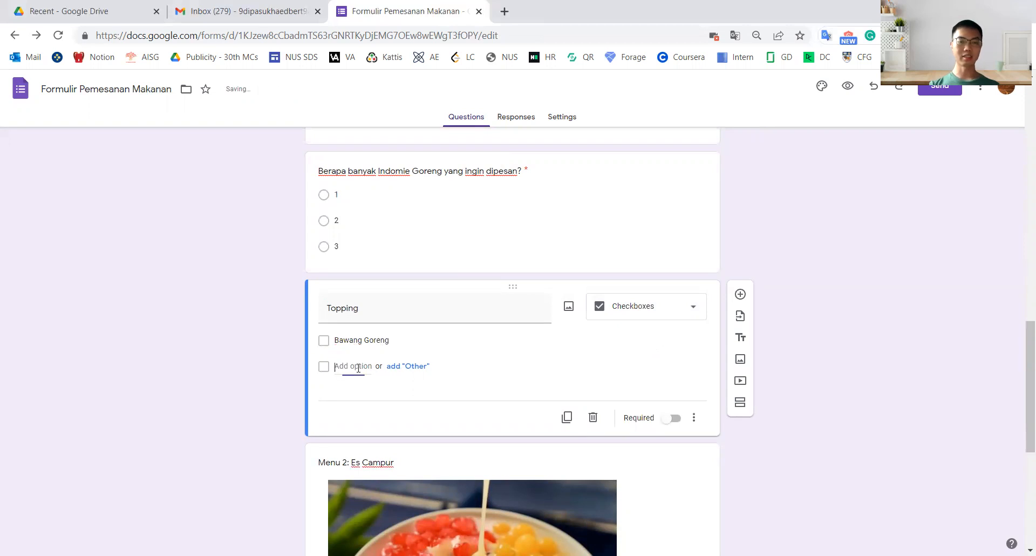
pyautogui.write('Kerupuk')
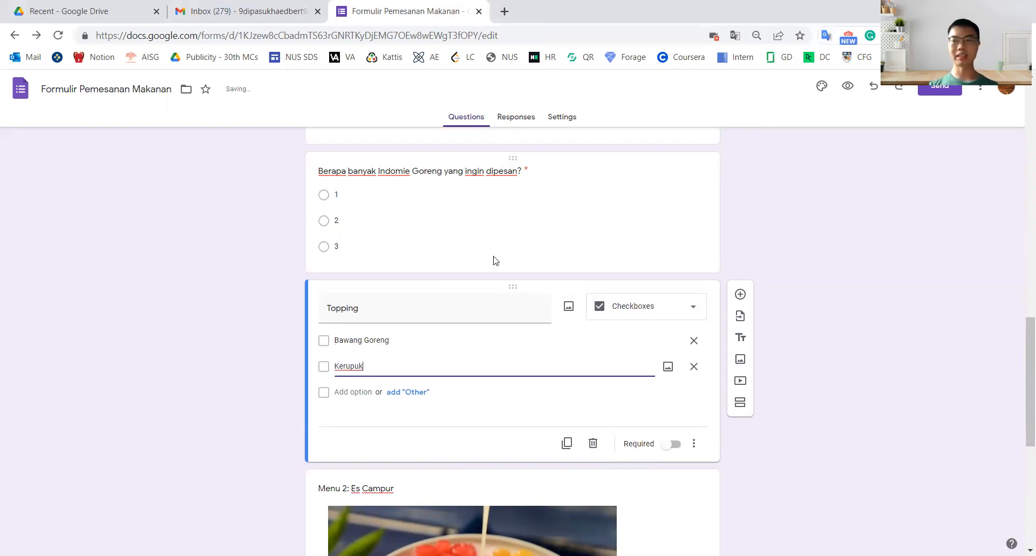
# Add a Linear scale question titled "Tingkat Kepedasan" below the Topping question.
pyautogui.scroll(-1, 593, 323)
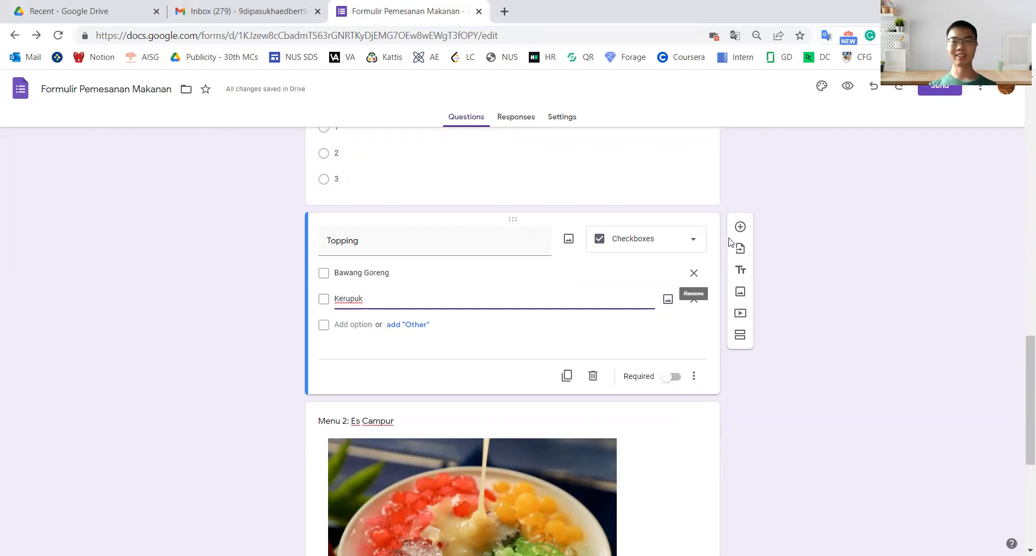
pyautogui.click(740, 227)
pyautogui.scroll(-1, 642, 301)
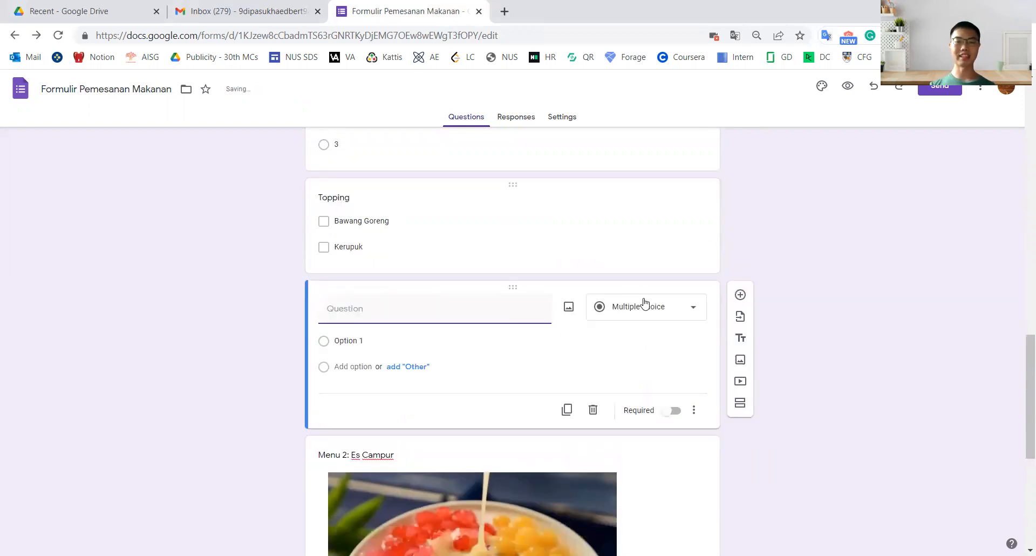
pyautogui.write('Tingkat ')
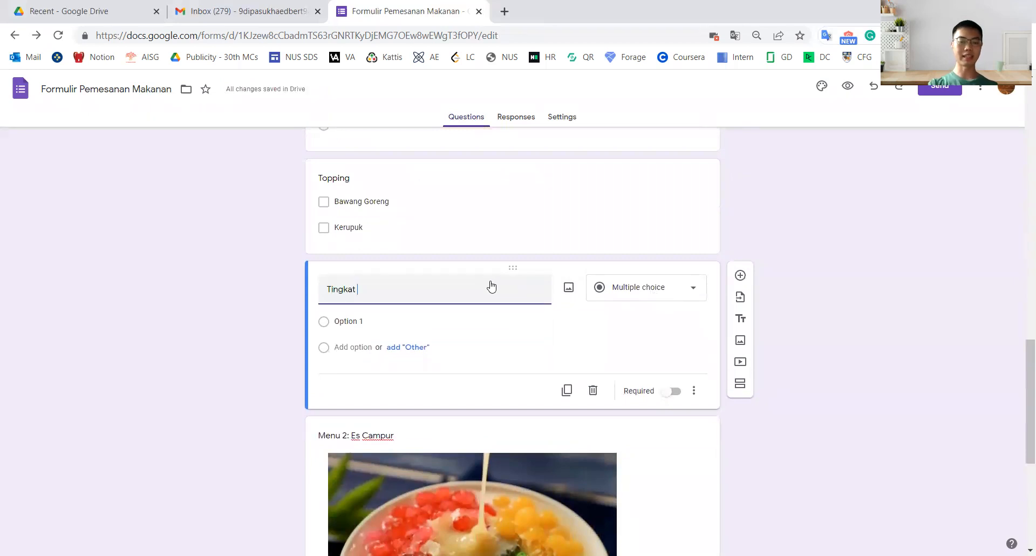
pyautogui.write('Kepedasa')
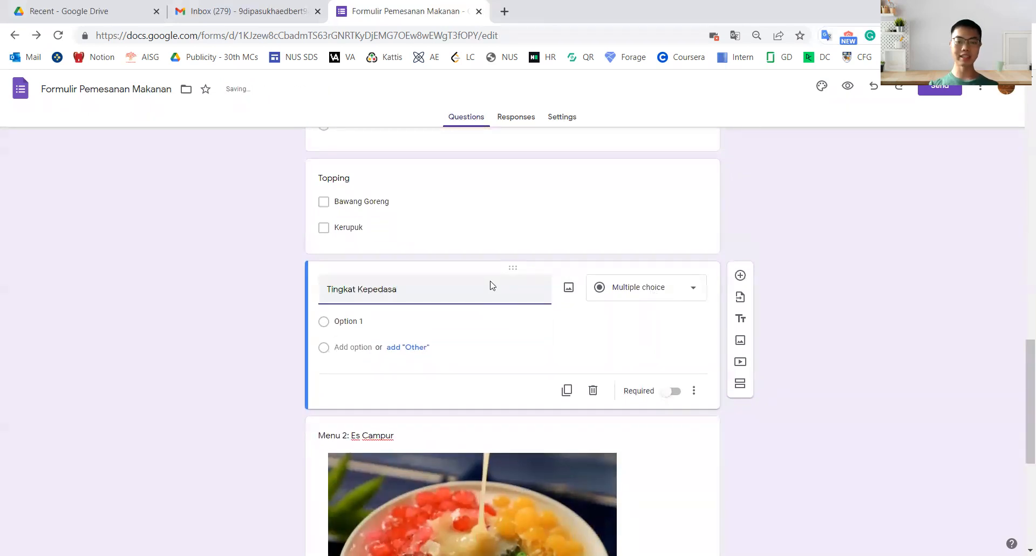
pyautogui.write('n')
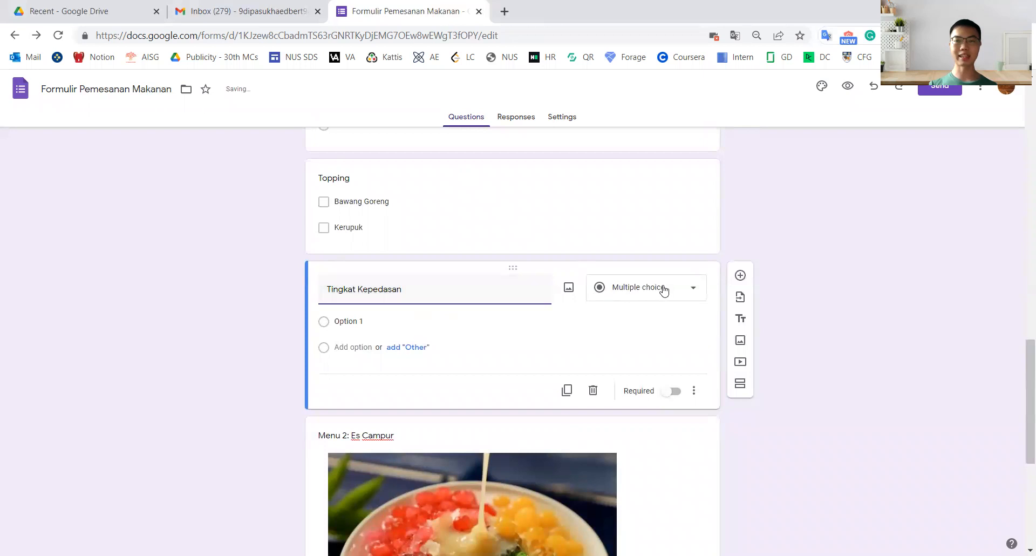
pyautogui.click(694, 295)
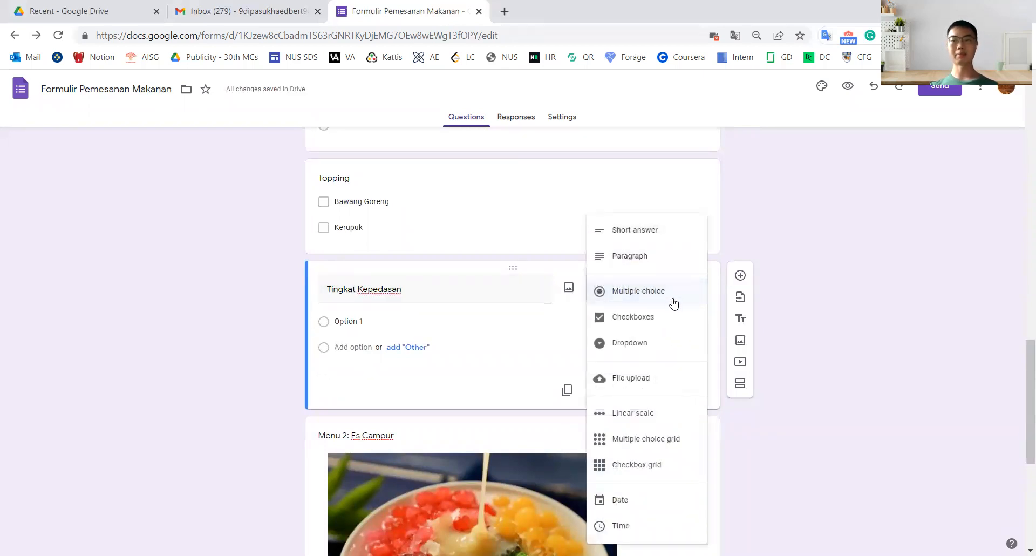
pyautogui.click(653, 414)
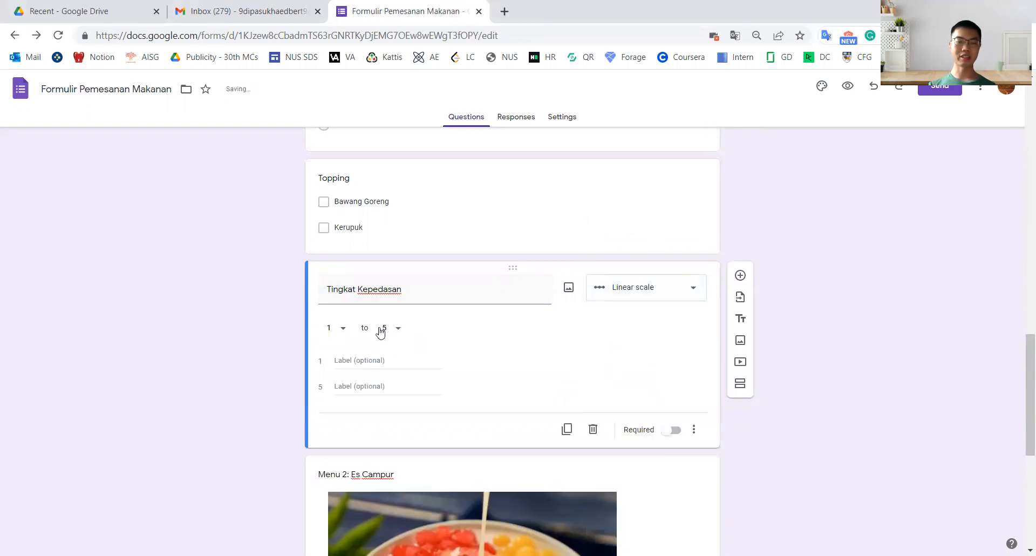
# Set the spiciness scale to 1 to 10, labelled "Paling Tidak Pedas" and "Paling Pedas" at its ends, and make the question required.
pyautogui.click(397, 329)
pyautogui.click(386, 457)
pyautogui.click(378, 361)
pyautogui.write('Paling Tidak Pedas')
pyautogui.click(360, 385)
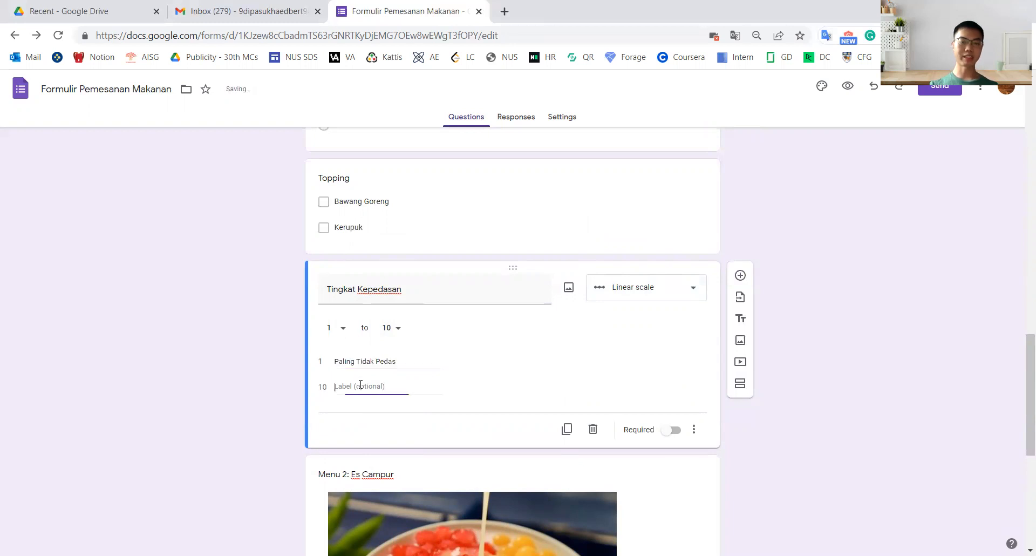
pyautogui.write('Paling Pedas')
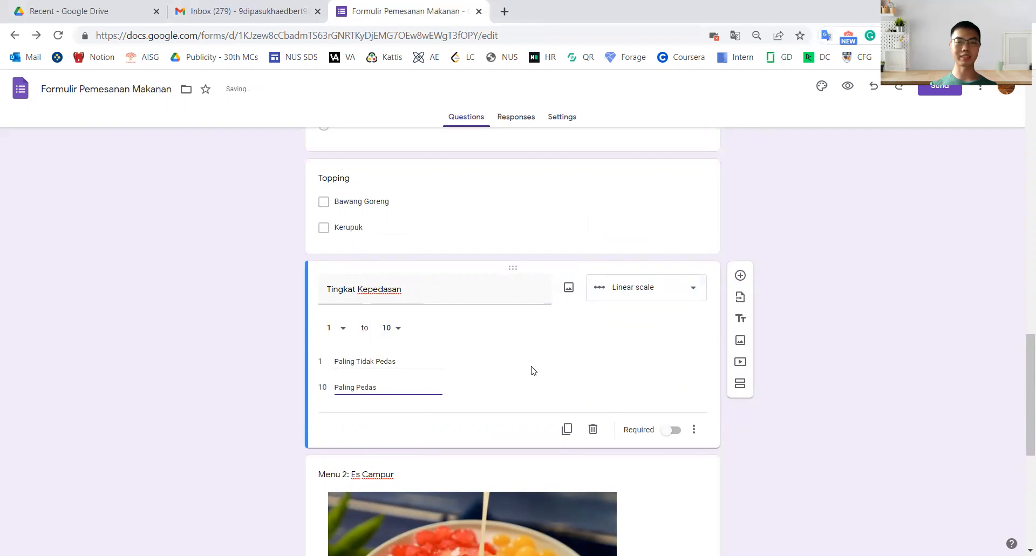
pyautogui.scroll(-1, 518, 367)
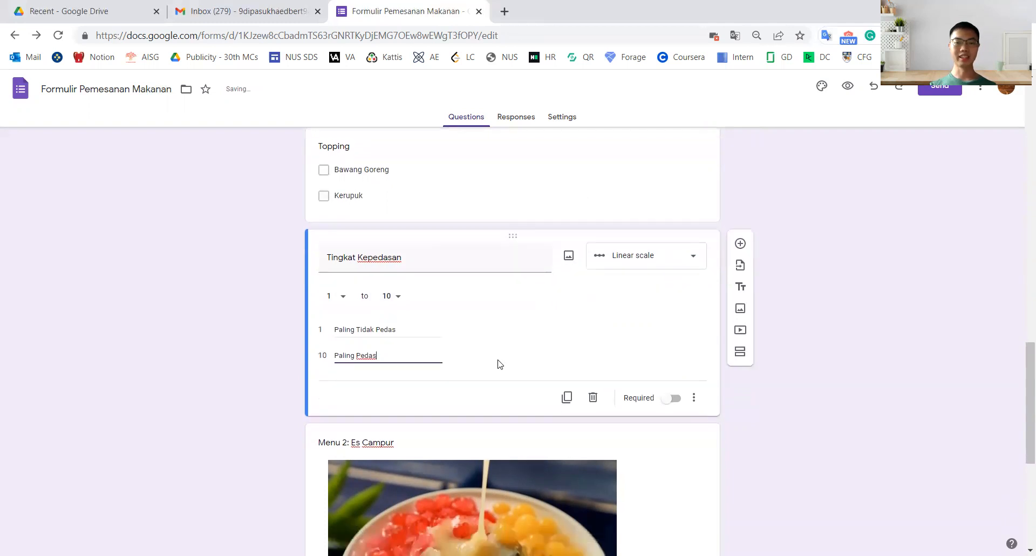
pyautogui.click(673, 401)
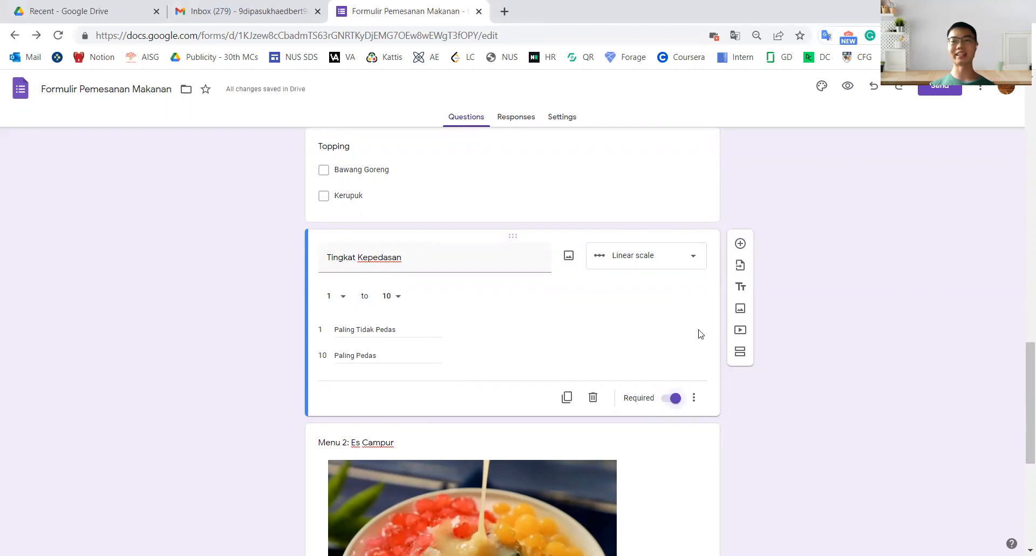
# Add a question below Tingkat Kepedasan and try the Paragraph and Dropdown answer types on it.
pyautogui.scroll(-1, 694, 320)
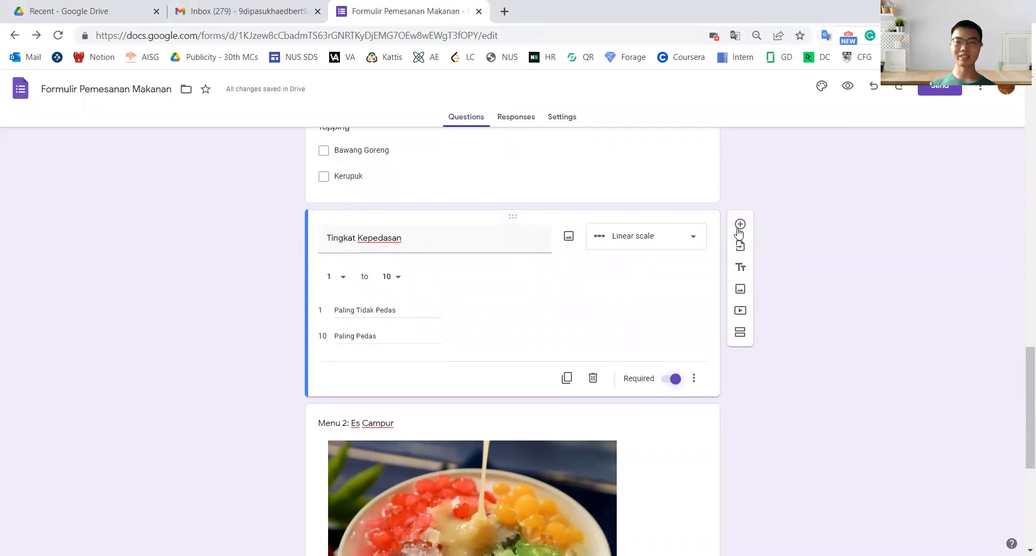
pyautogui.click(740, 224)
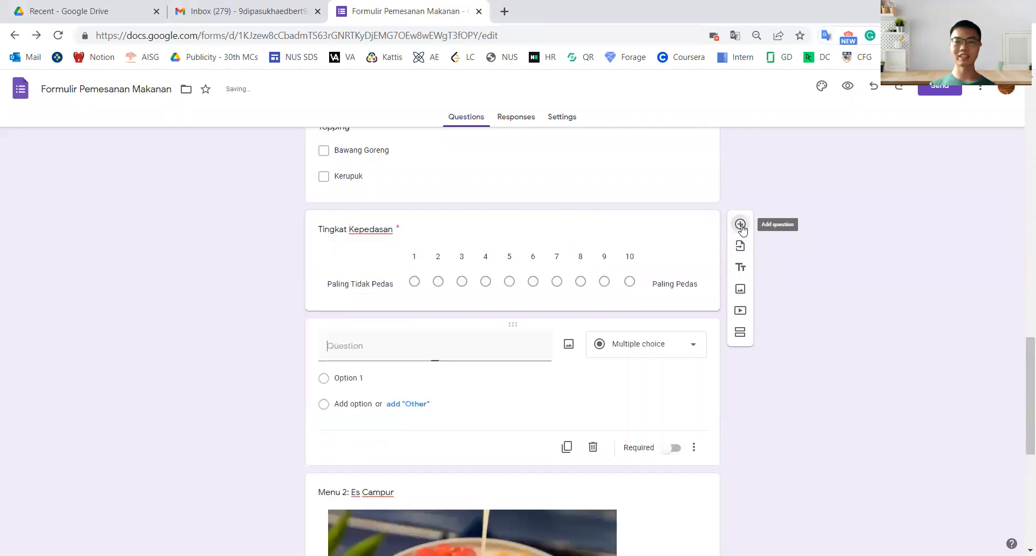
pyautogui.click(678, 316)
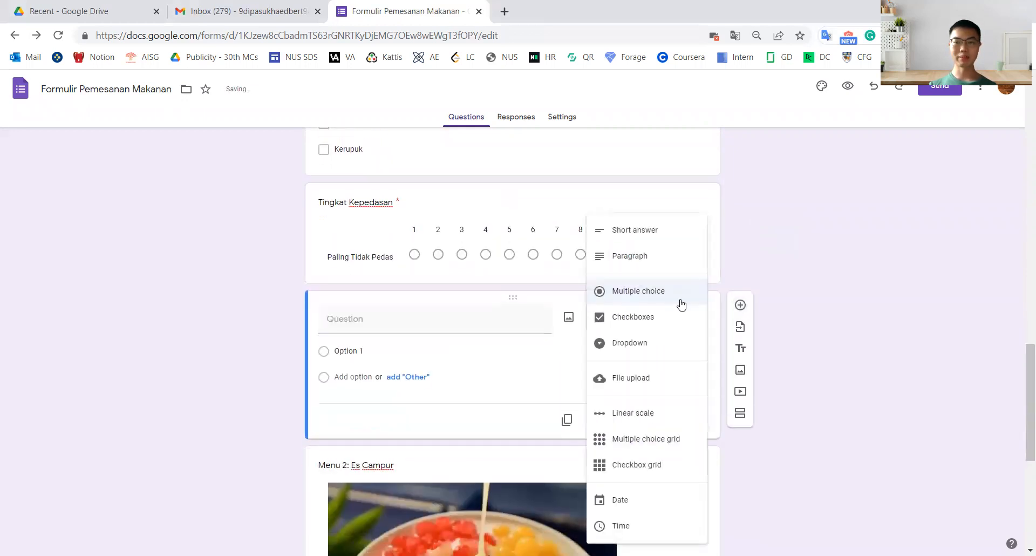
pyautogui.click(657, 266)
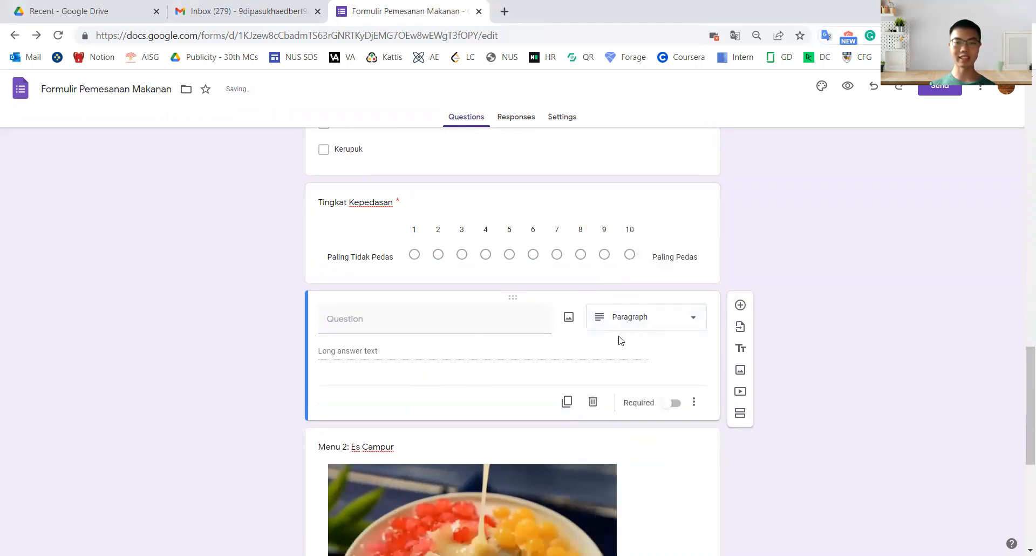
pyautogui.click(661, 325)
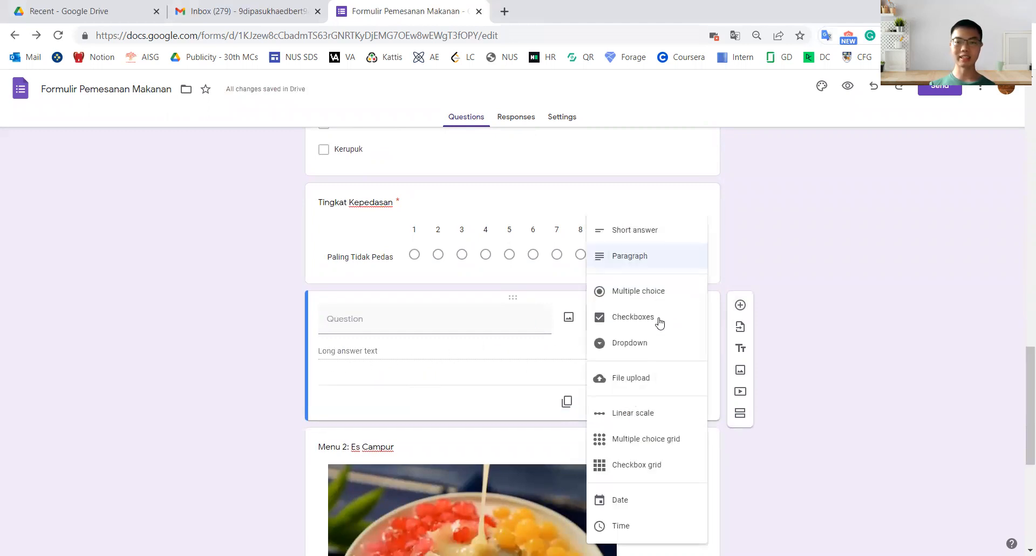
pyautogui.click(648, 348)
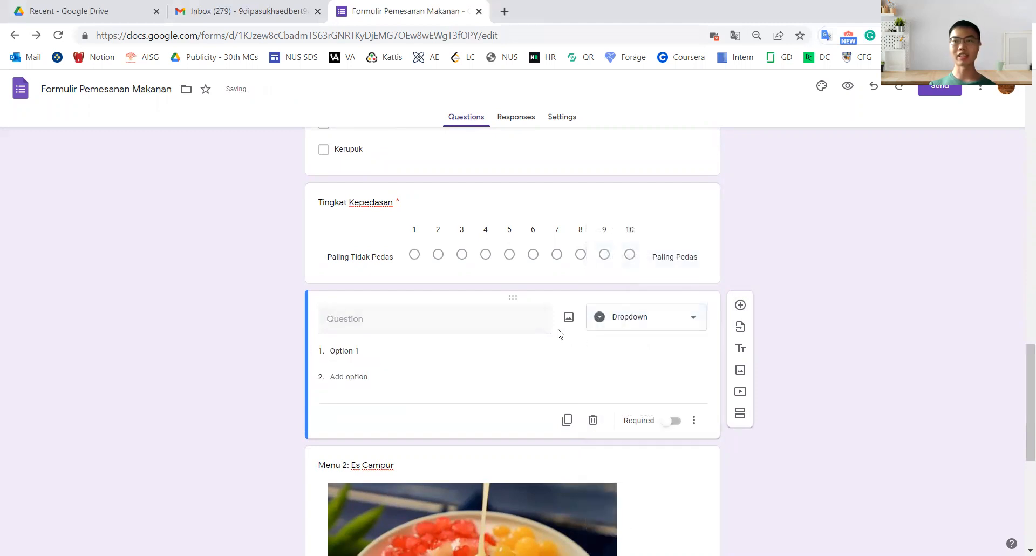
# Turn the untitled question below Tingkat Kepedasan into a File upload question and allow respondents to upload files to Drive.
pyautogui.click(651, 316)
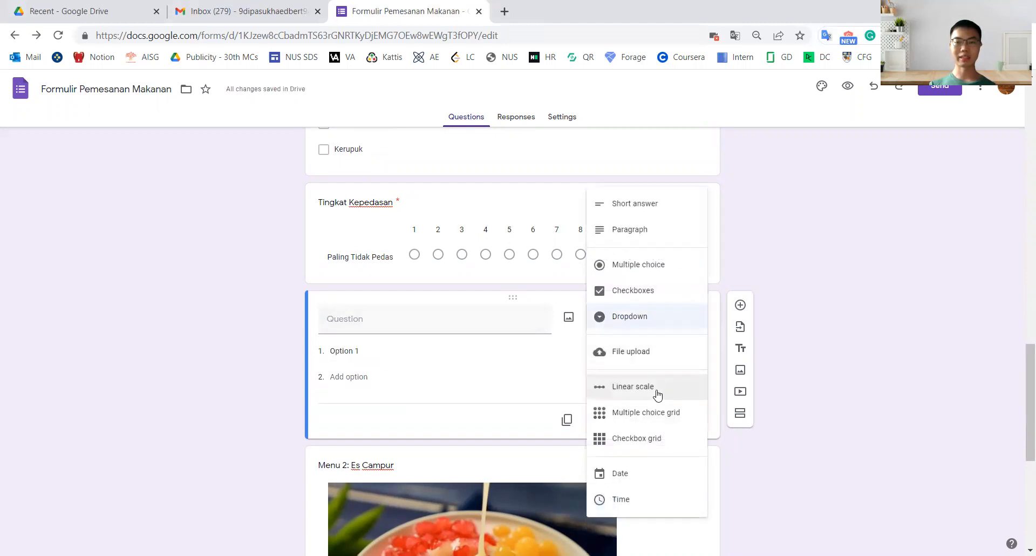
pyautogui.click(650, 353)
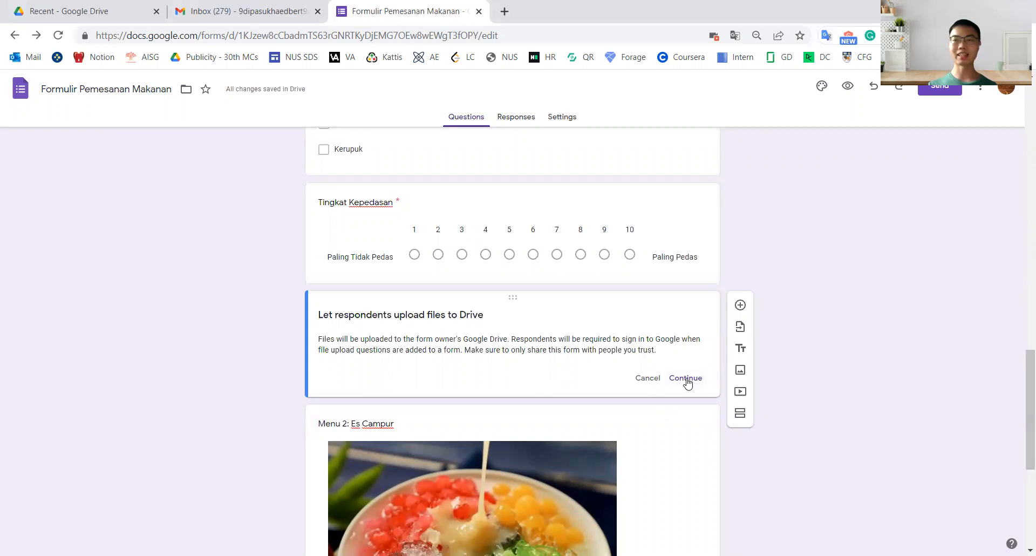
pyautogui.scroll(-1, 687, 383)
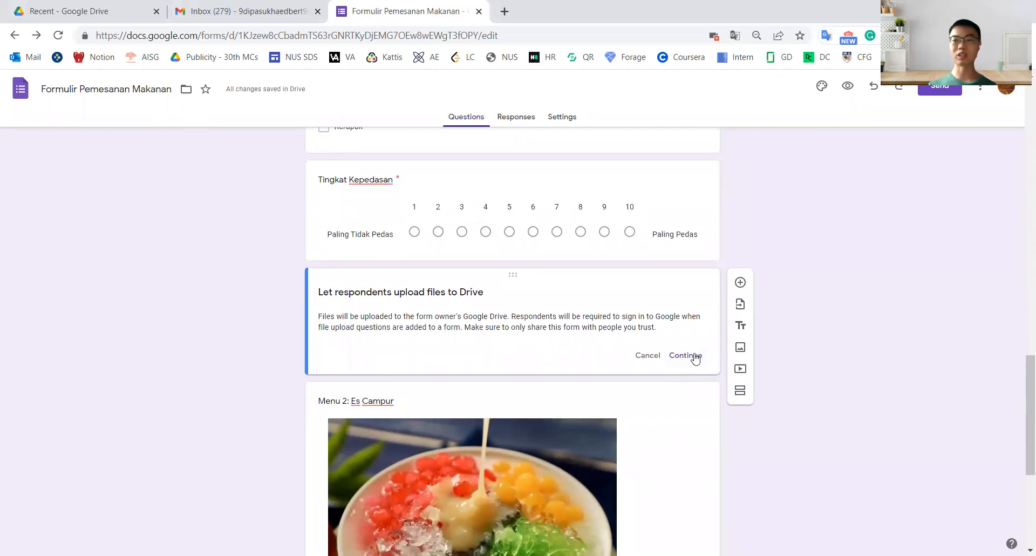
pyautogui.click(695, 356)
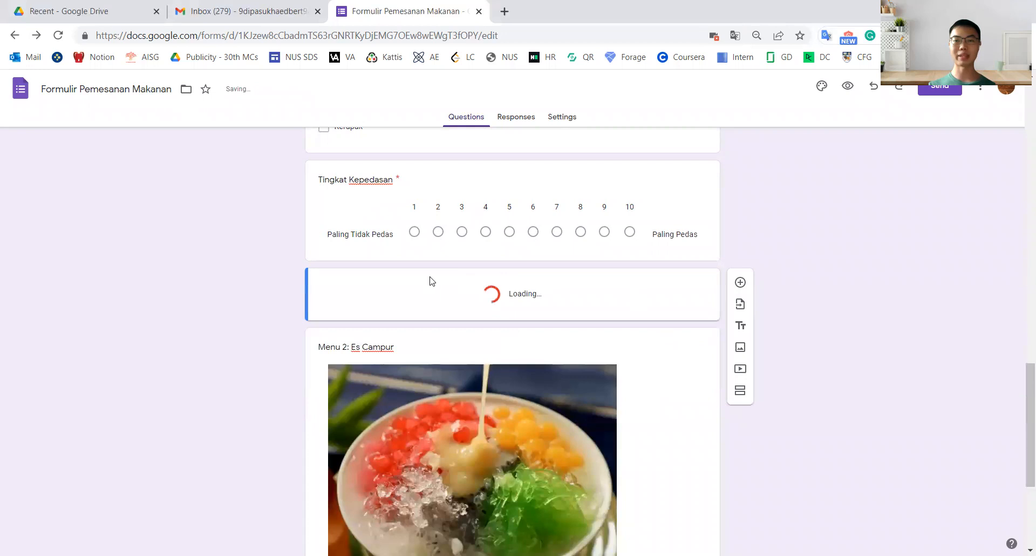
pyautogui.scroll(-2, 486, 302)
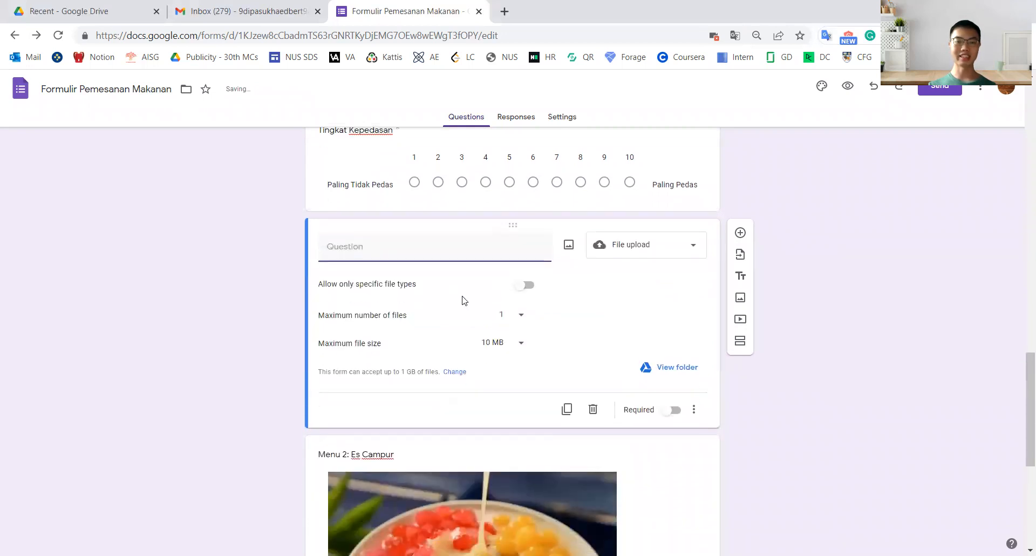
# Try restricting the uploads to Document, Spreadsheet and PDF files, and switch the file type restriction off again.
pyautogui.click(528, 290)
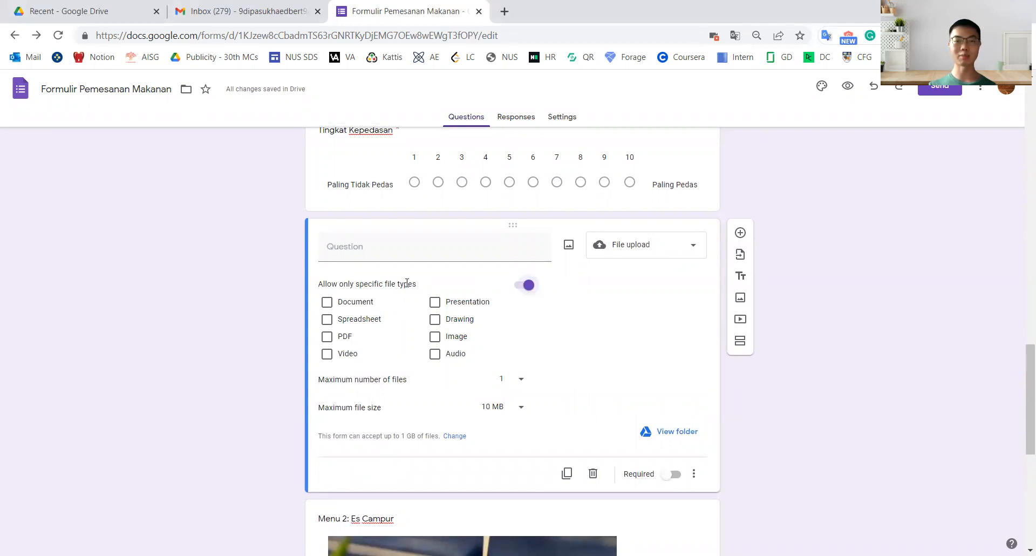
pyautogui.click(328, 304)
pyautogui.click(327, 320)
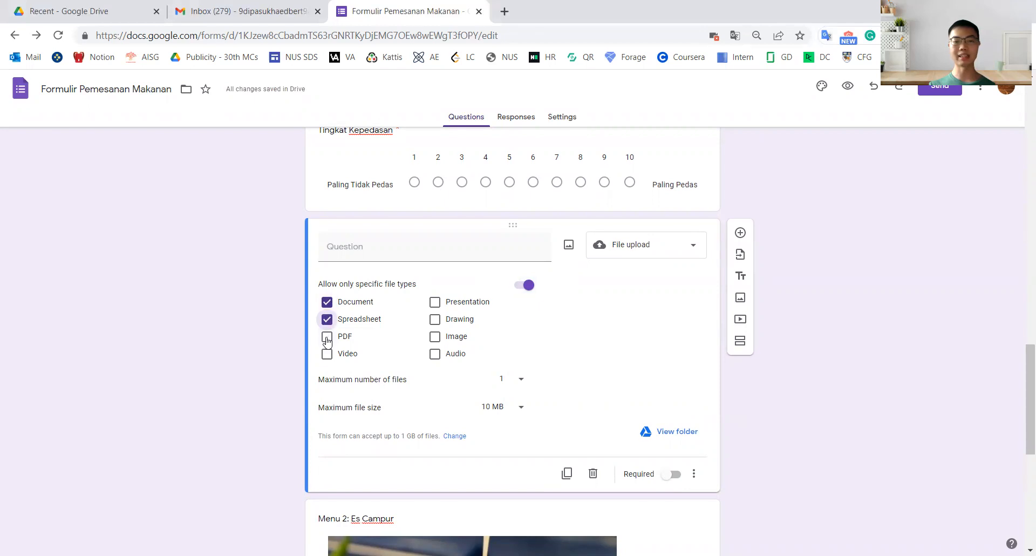
pyautogui.click(327, 338)
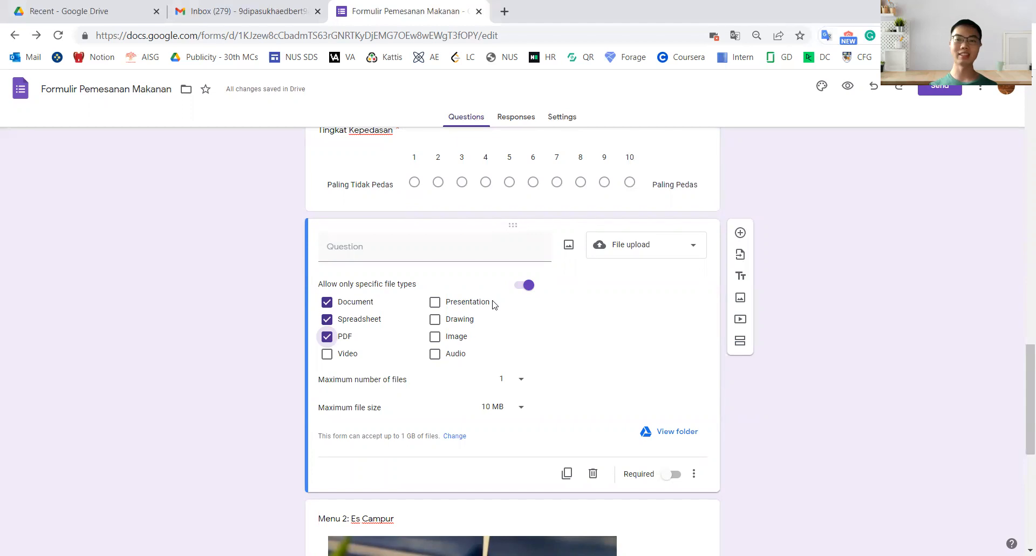
pyautogui.click(525, 285)
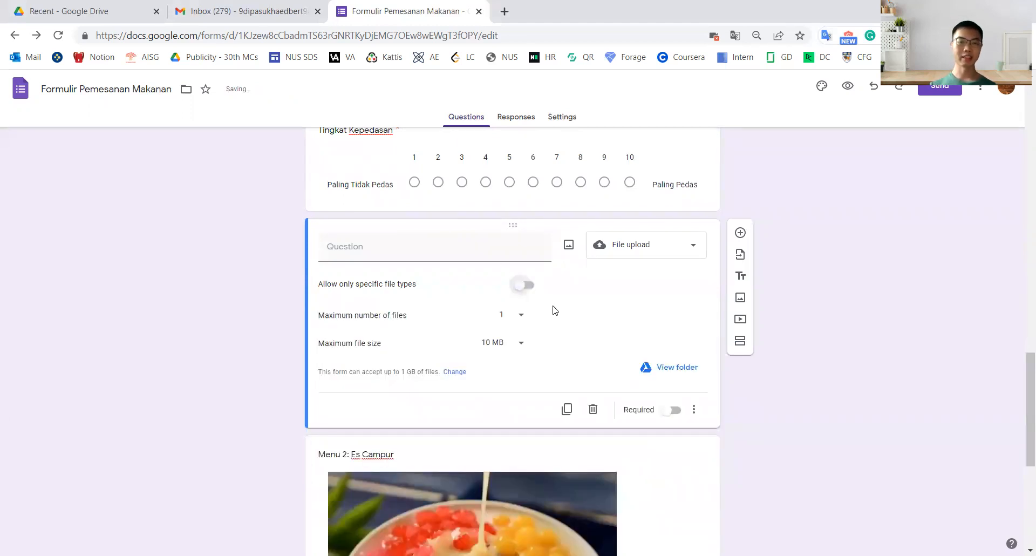
# Try upload limits of 10 files and 100 MB, and delete the file upload question.
pyautogui.click(520, 302)
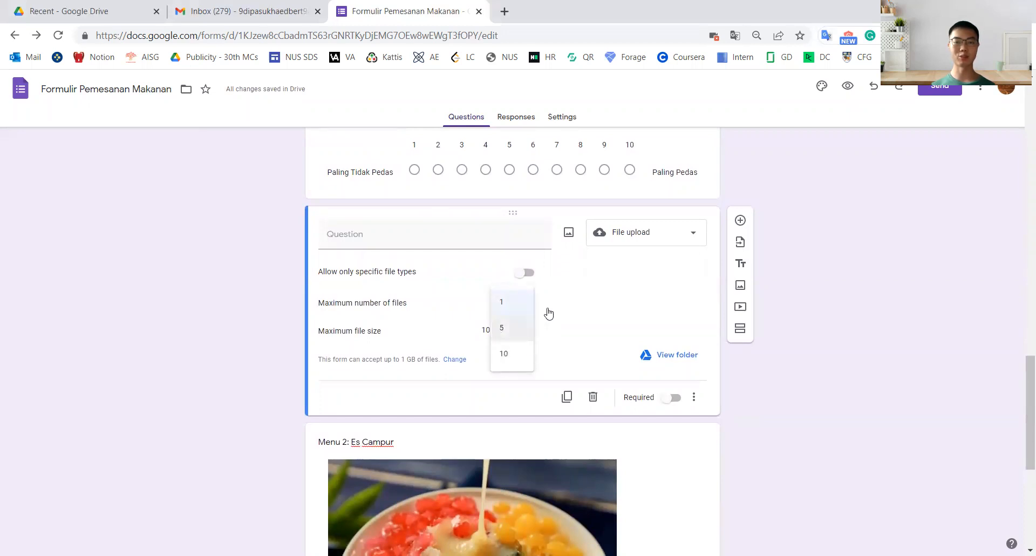
pyautogui.click(517, 353)
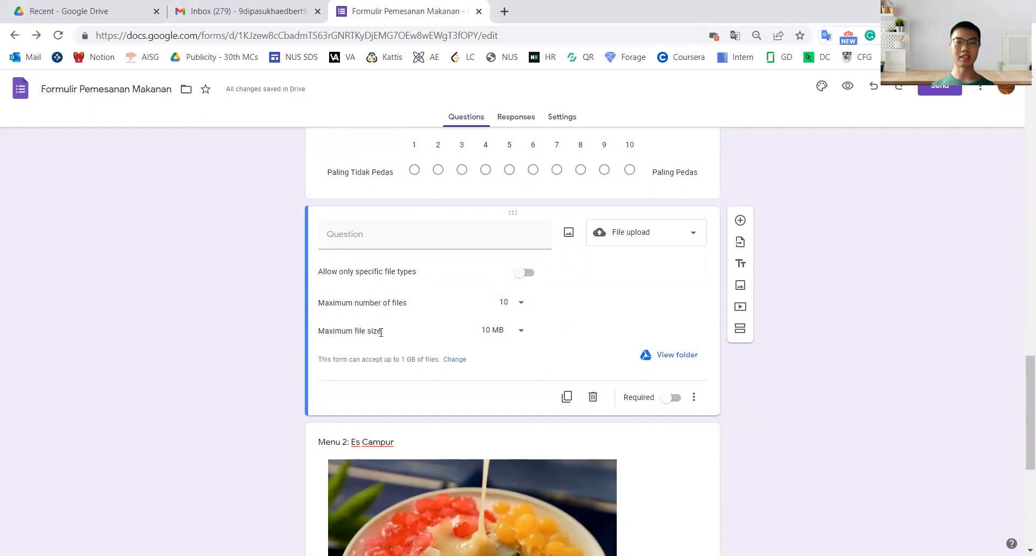
pyautogui.click(518, 331)
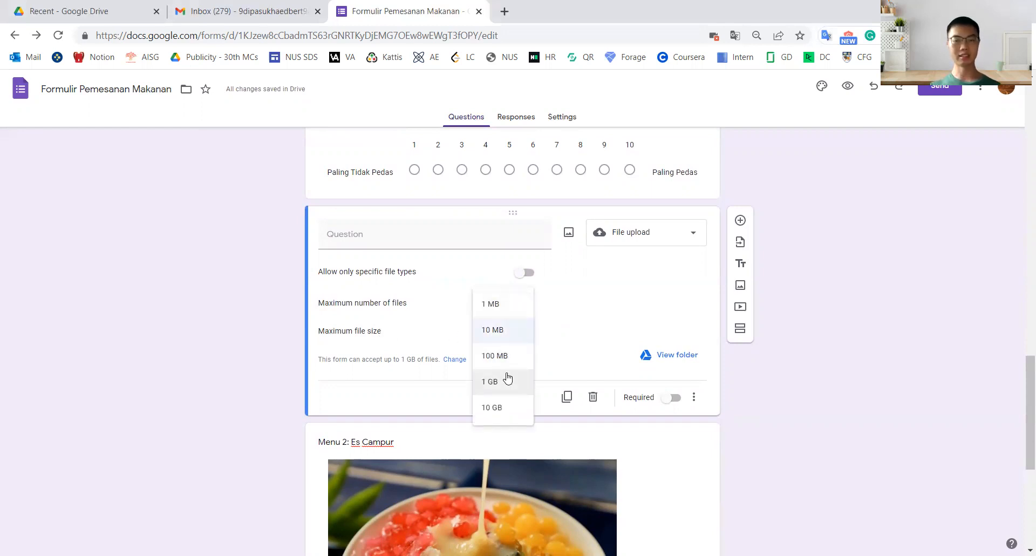
pyautogui.click(509, 357)
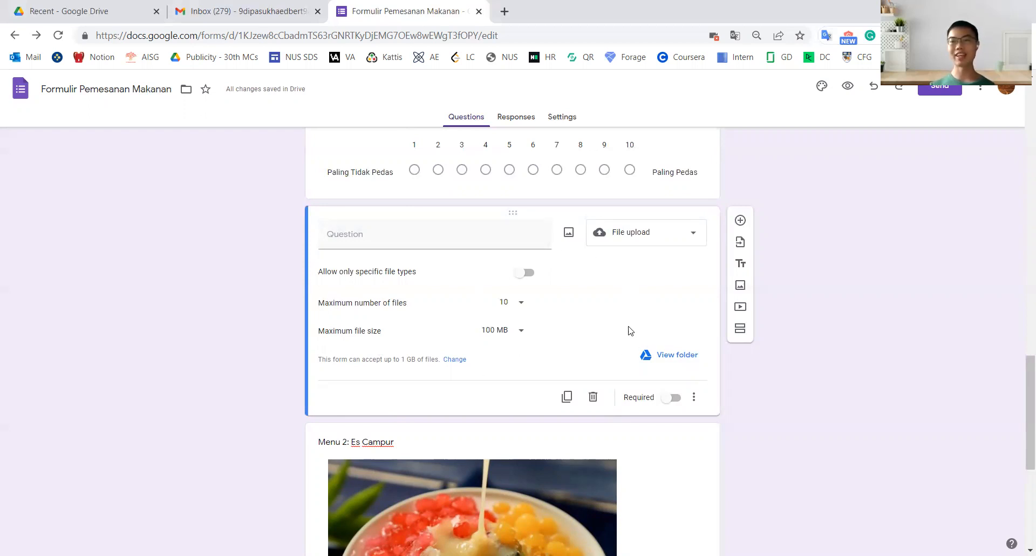
pyautogui.scroll(1, 631, 330)
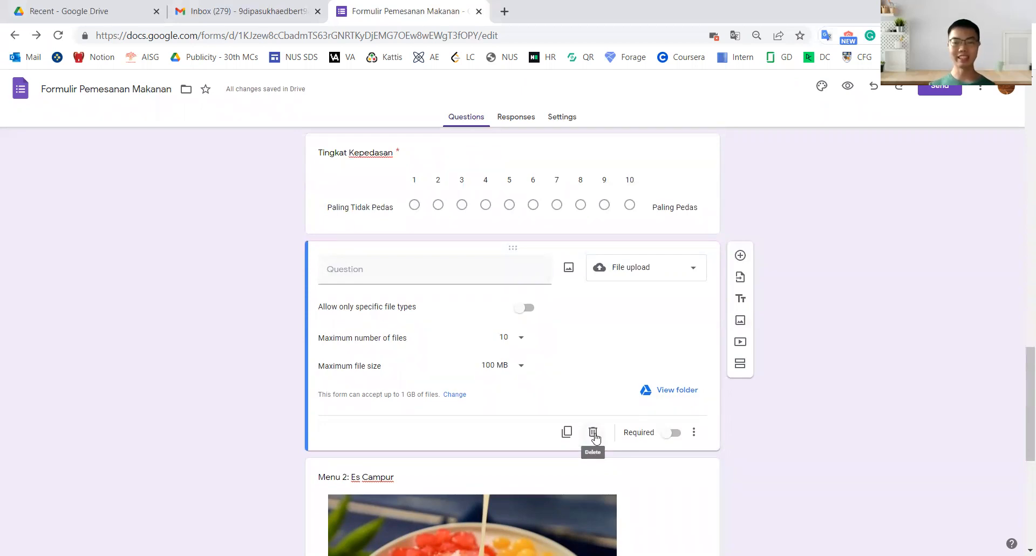
pyautogui.click(593, 433)
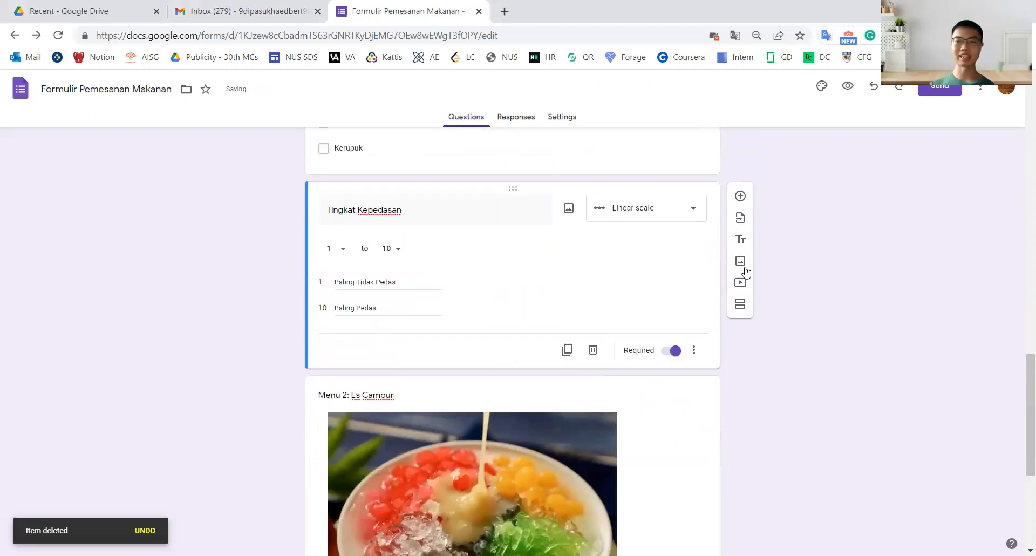
# Look at the forms available for importing questions, and try adding a title and description block below Tingkat Kepedasan.
pyautogui.click(744, 221)
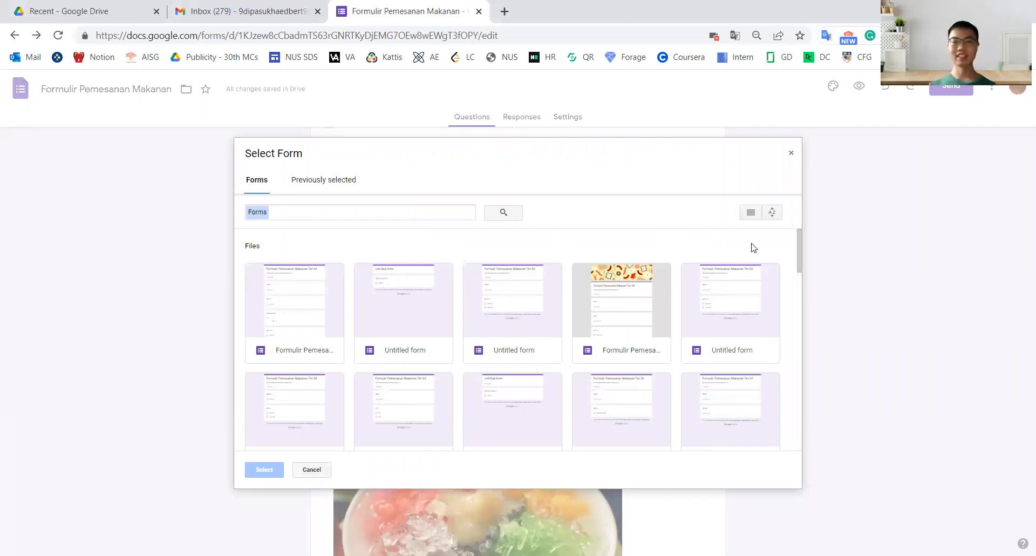
pyautogui.press('Escape')
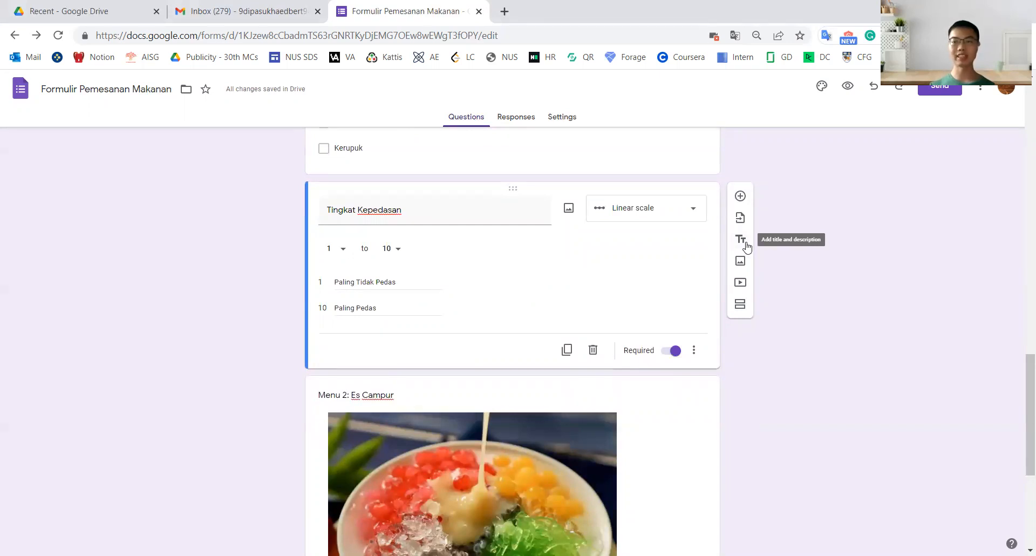
pyautogui.click(747, 247)
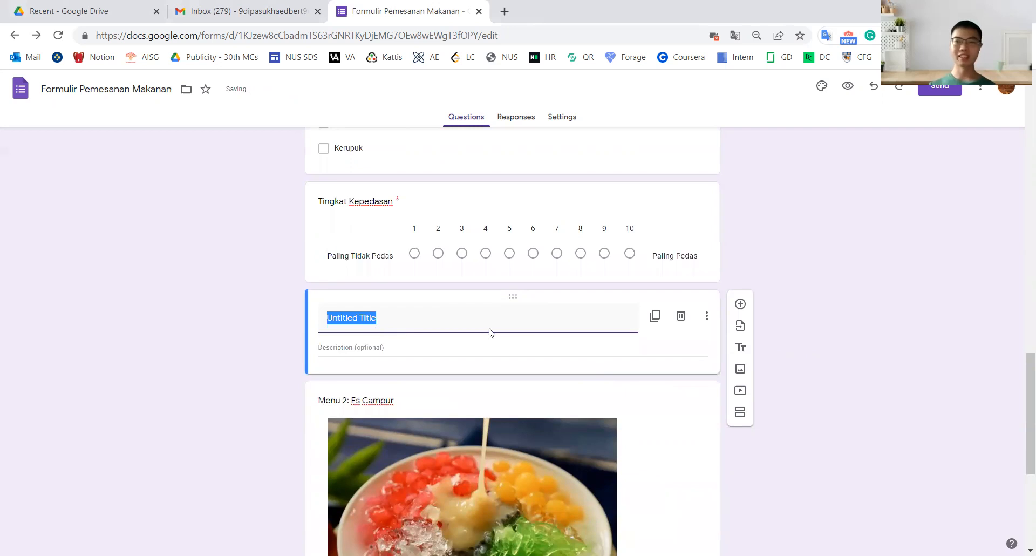
pyautogui.click(681, 316)
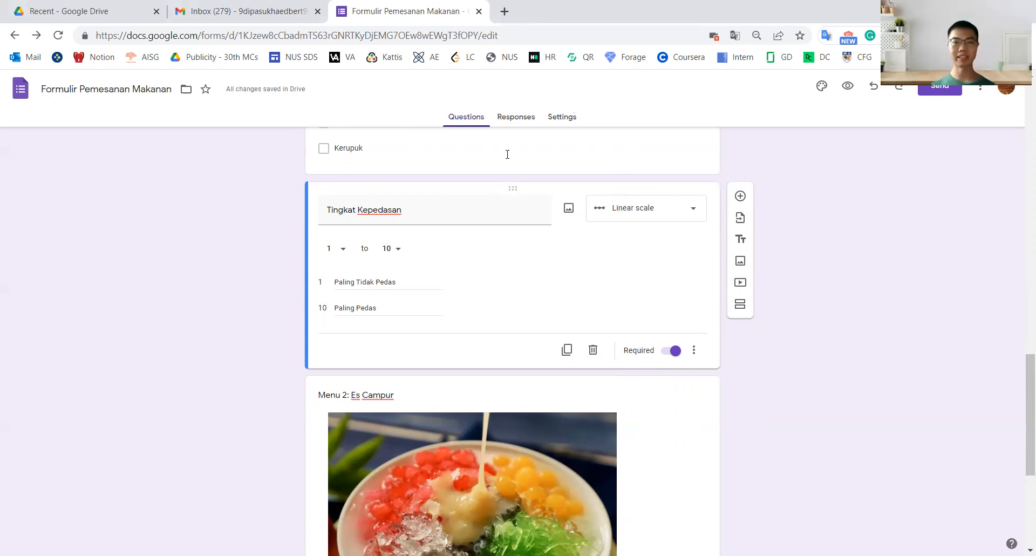
# Preview the form as a respondent and fill in the respondent's email and name.
pyautogui.click(848, 88)
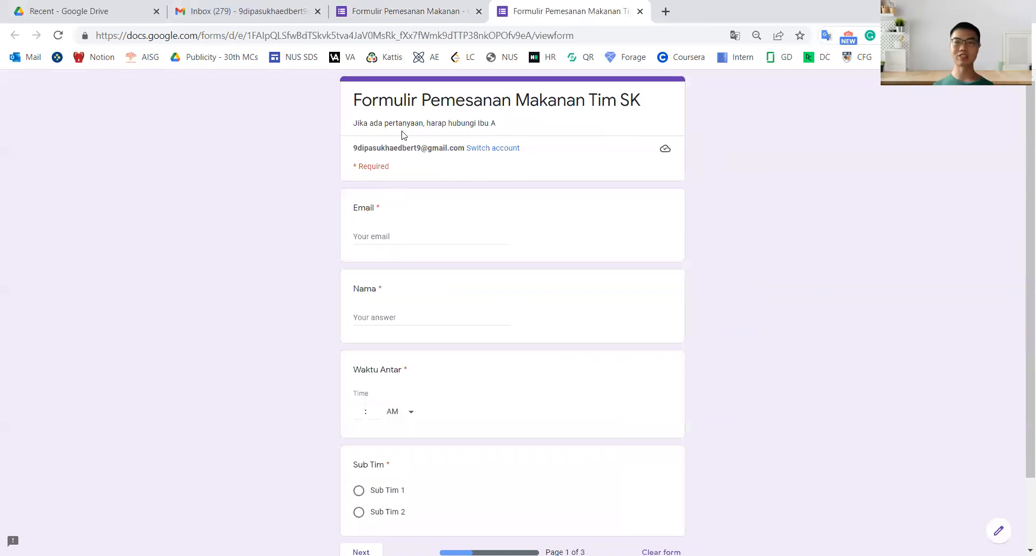
pyautogui.click(389, 236)
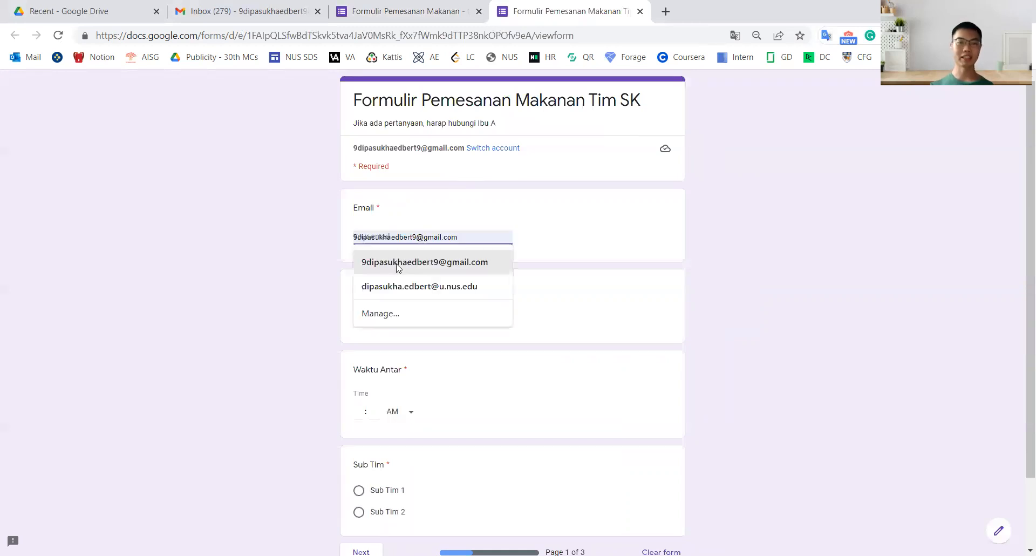
pyautogui.press('Return')
pyautogui.click(389, 318)
pyautogui.write('Edbert')
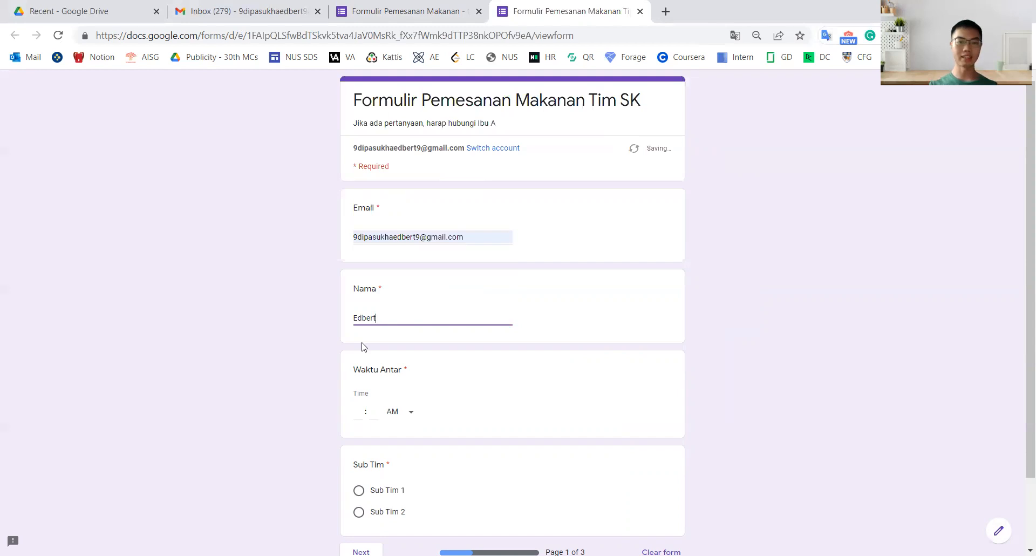
# Set the Waktu Antar delivery time to 01:00 PM.
pyautogui.scroll(-2, 364, 347)
pyautogui.click(395, 333)
pyautogui.click(409, 354)
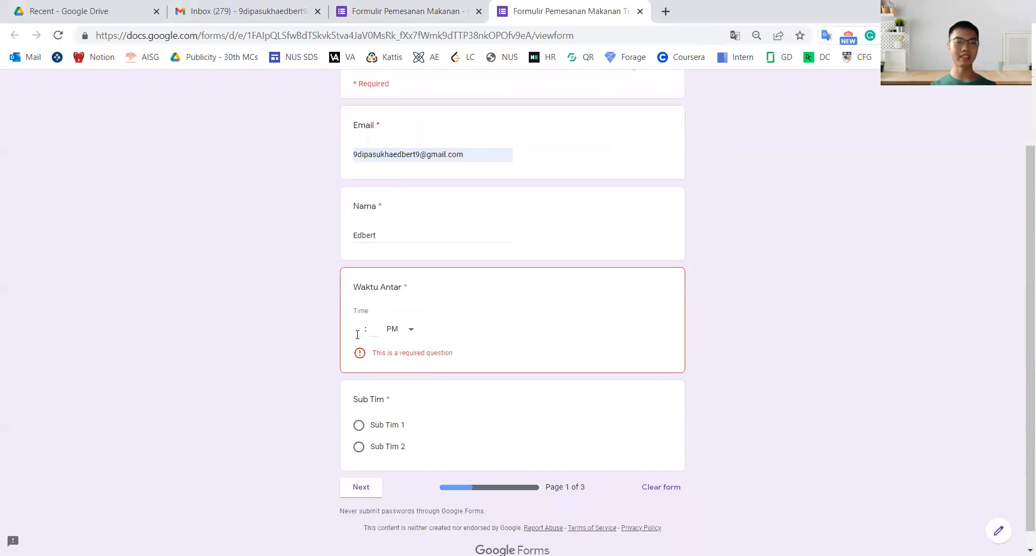
pyautogui.write('1')
pyautogui.click(371, 328)
pyautogui.write('00')
pyautogui.click(268, 376)
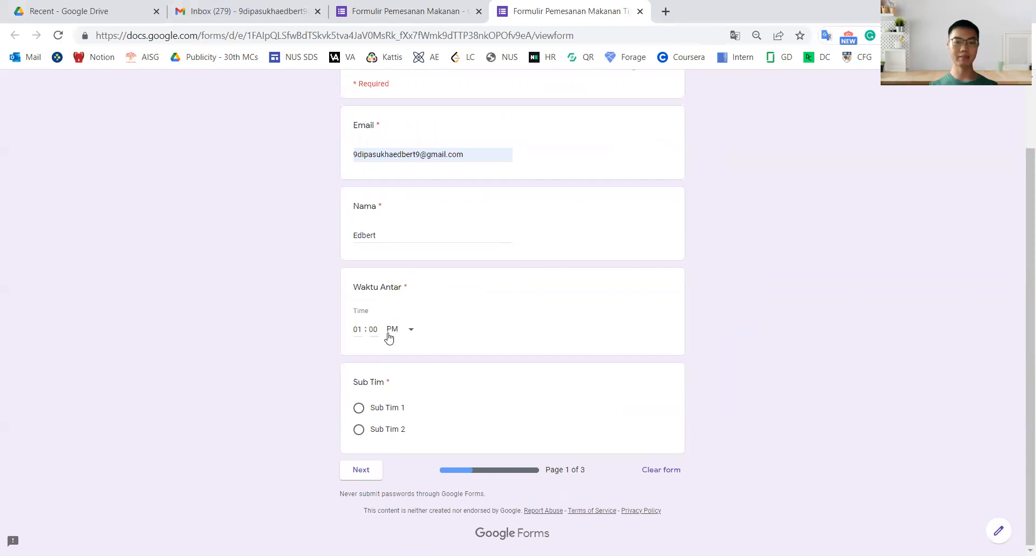
# Choose Sub Tim 2 as the sub team and continue to its menu section.
pyautogui.click(359, 430)
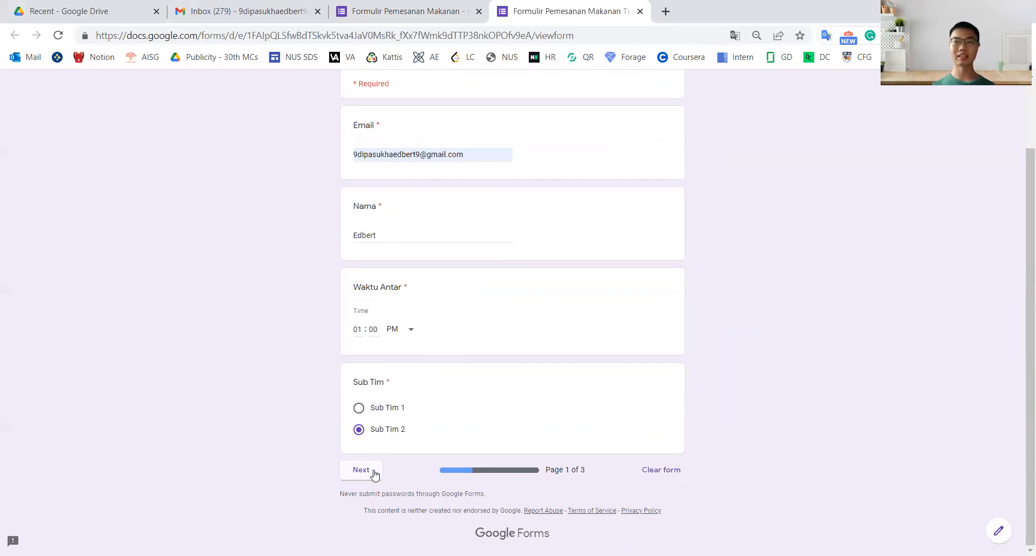
pyautogui.moveTo(551, 469); pyautogui.dragTo(598, 469)
pyautogui.click(597, 471)
pyautogui.click(367, 473)
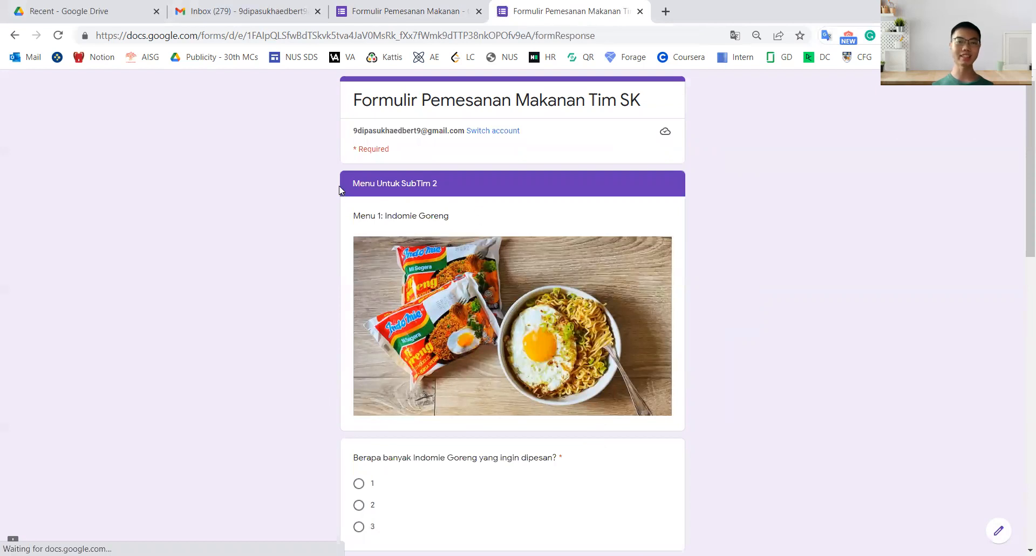
pyautogui.click(502, 191)
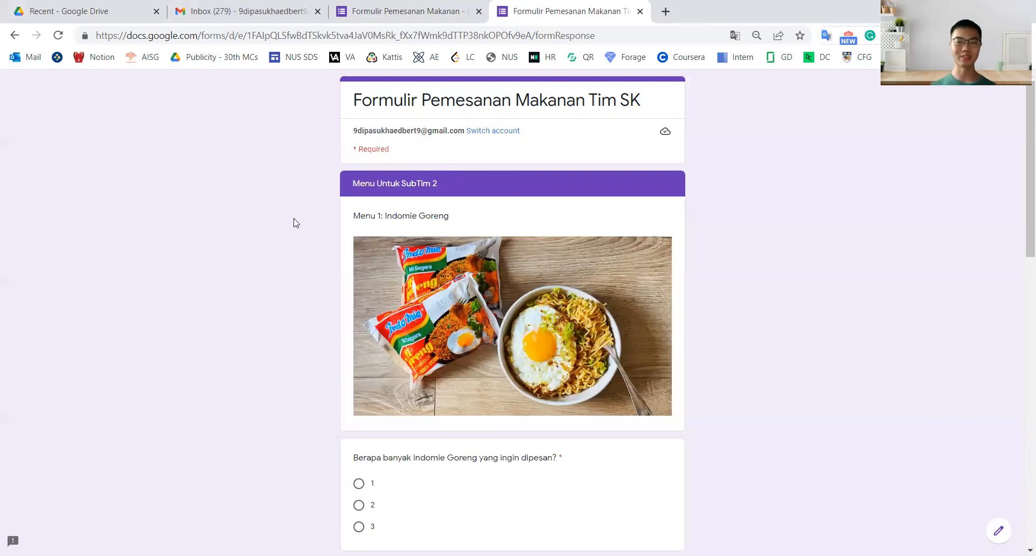
# Order 1 Indomie Goreng with the Bawang Goreng and Kerupuk toppings at spiciness level 5.
pyautogui.scroll(-3, 363, 213)
pyautogui.click(358, 317)
pyautogui.scroll(-2, 370, 323)
pyautogui.click(359, 309)
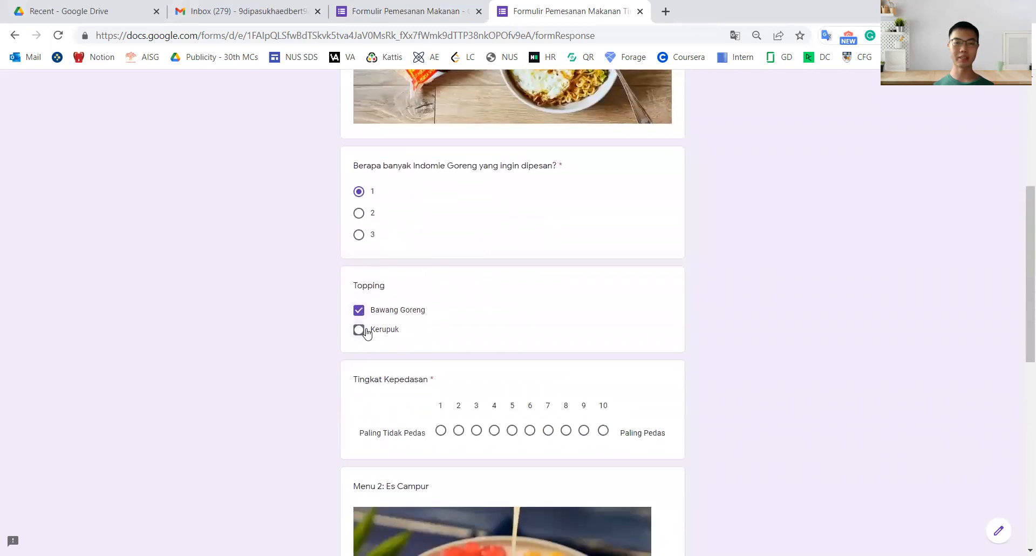
pyautogui.click(359, 329)
pyautogui.scroll(-2, 480, 331)
pyautogui.click(512, 343)
# Order 1 Es Campur and submit the form with a copy of the responses requested.
pyautogui.scroll(-1, 491, 335)
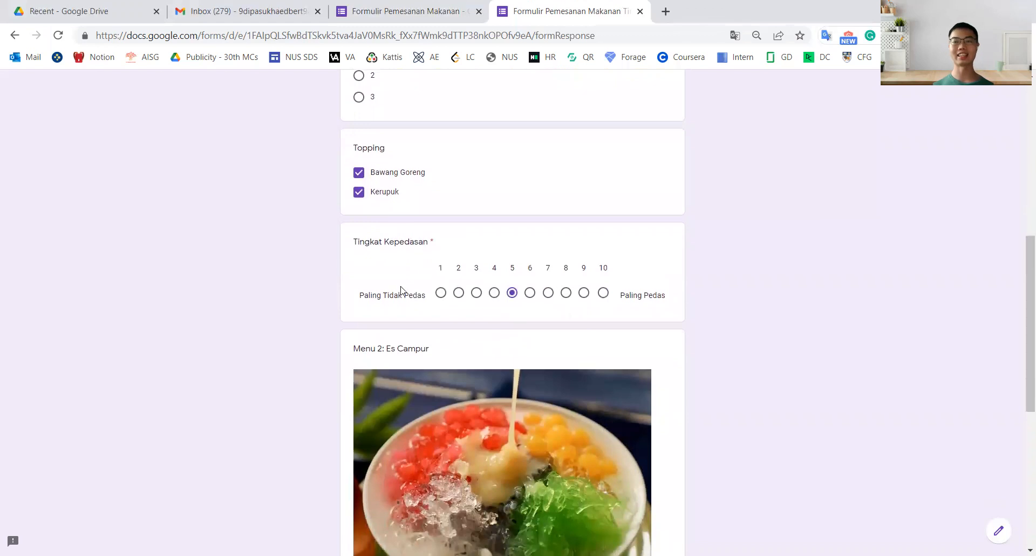
pyautogui.scroll(-6, 685, 305)
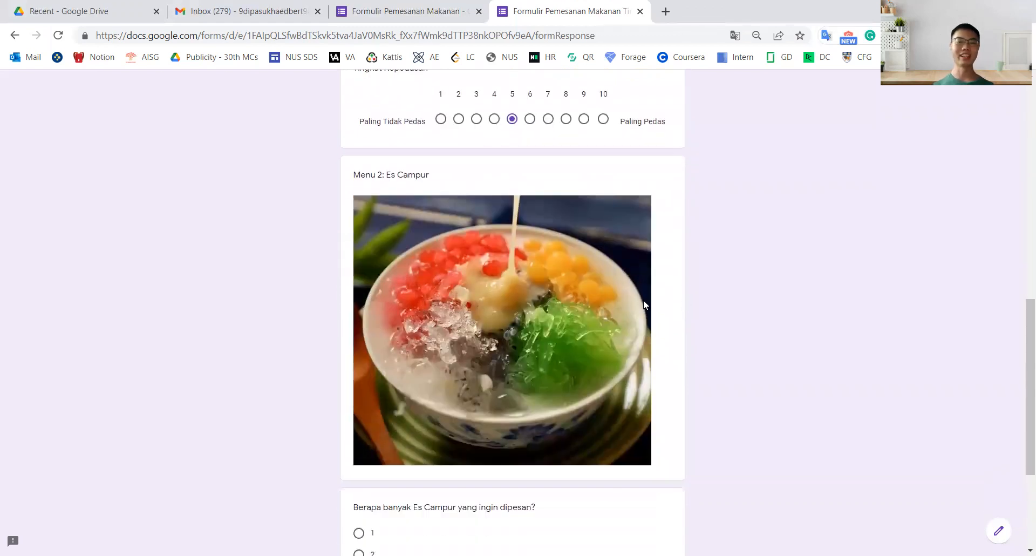
pyautogui.click(362, 342)
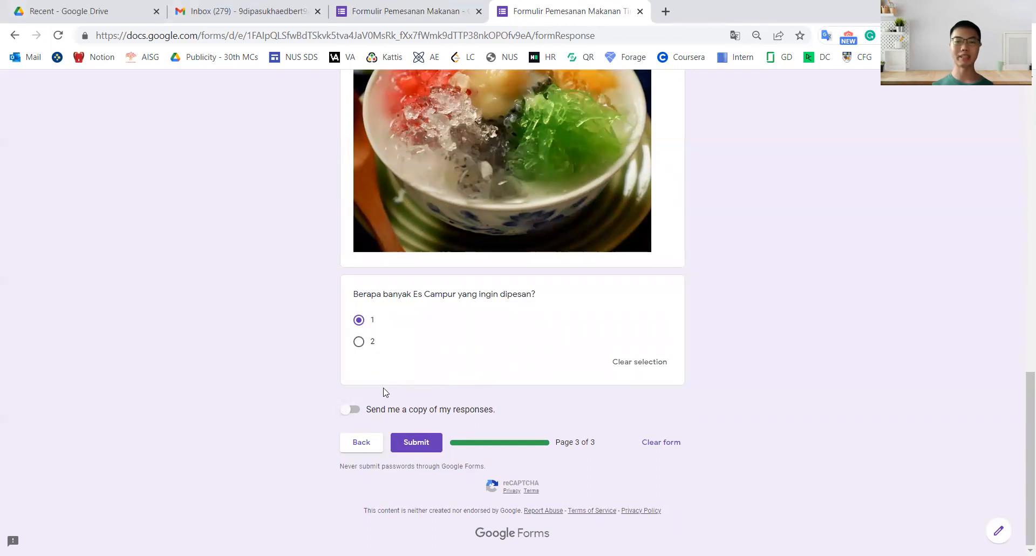
pyautogui.click(354, 410)
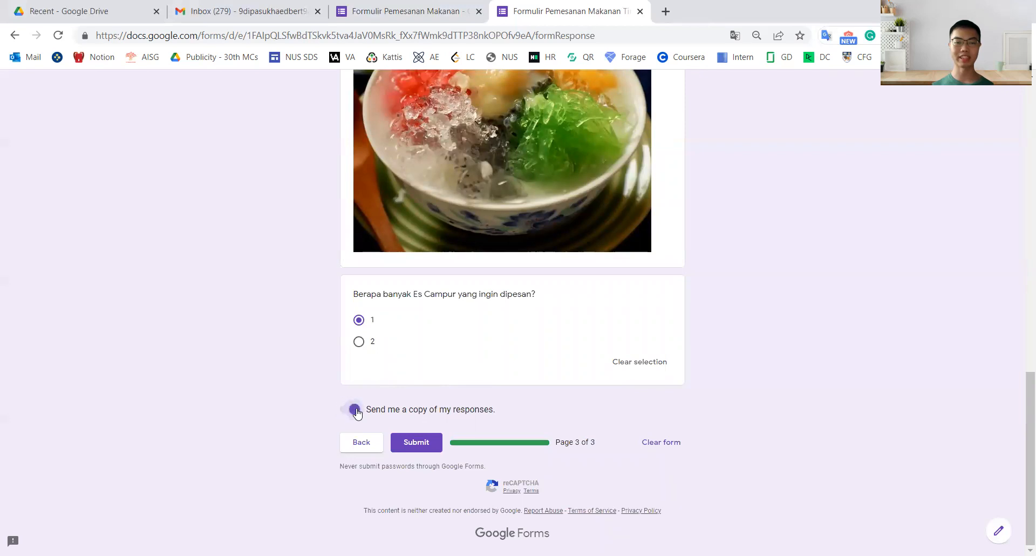
pyautogui.click(417, 443)
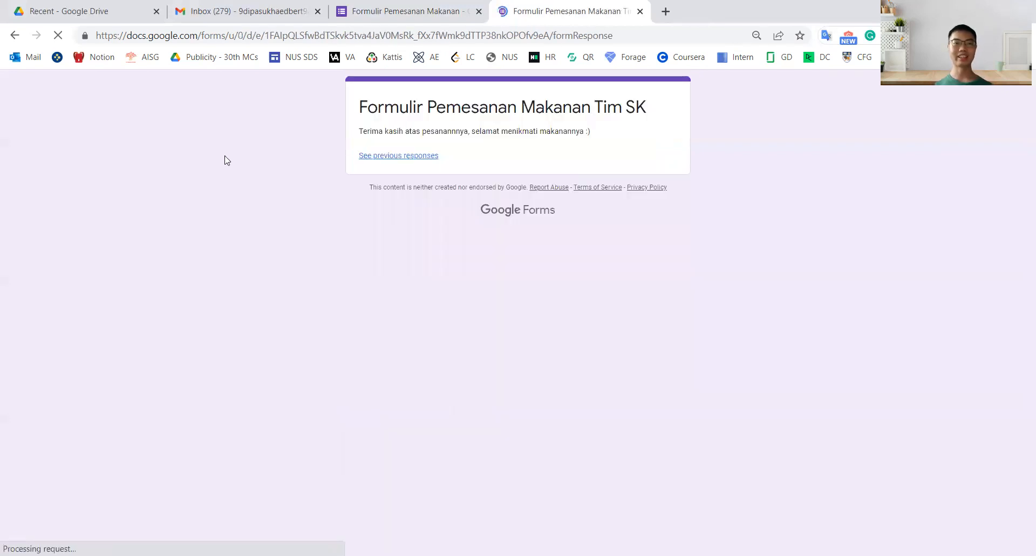
# Switch to Gmail and open the Google Forms receipt for Formulir Pemesanan Makanan Tim SK.
pyautogui.click(224, 20)
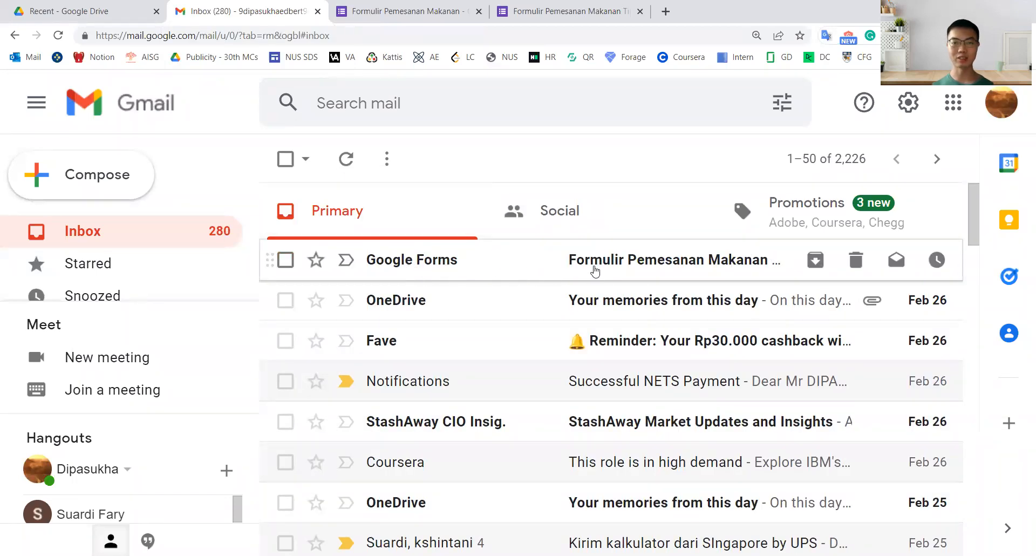
pyautogui.click(599, 269)
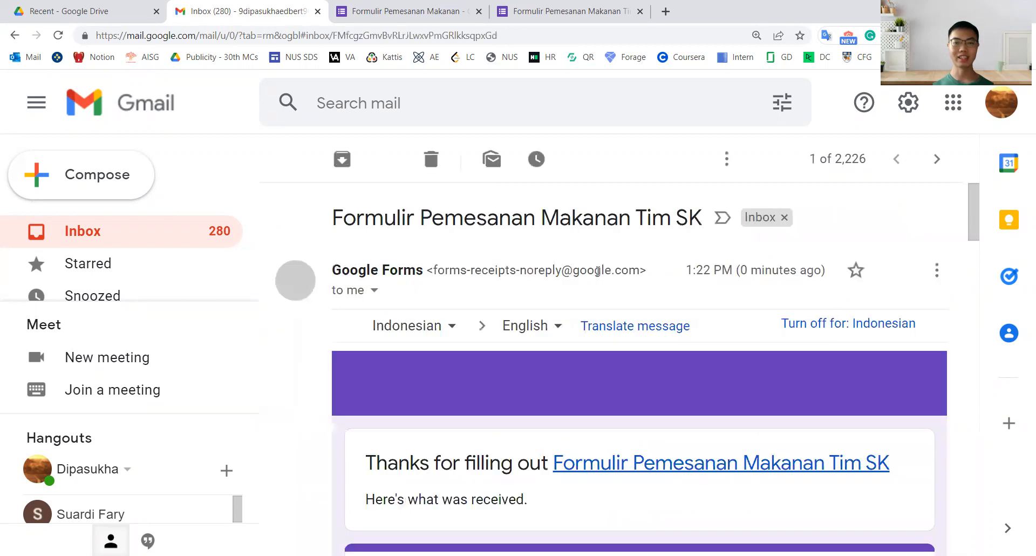
# Review the answers recorded in the emailed form receipt, from the contact fields to the Topping and Tingkat Kepedasan answers.
pyautogui.scroll(-3, 612, 385)
pyautogui.scroll(-10, 611, 386)
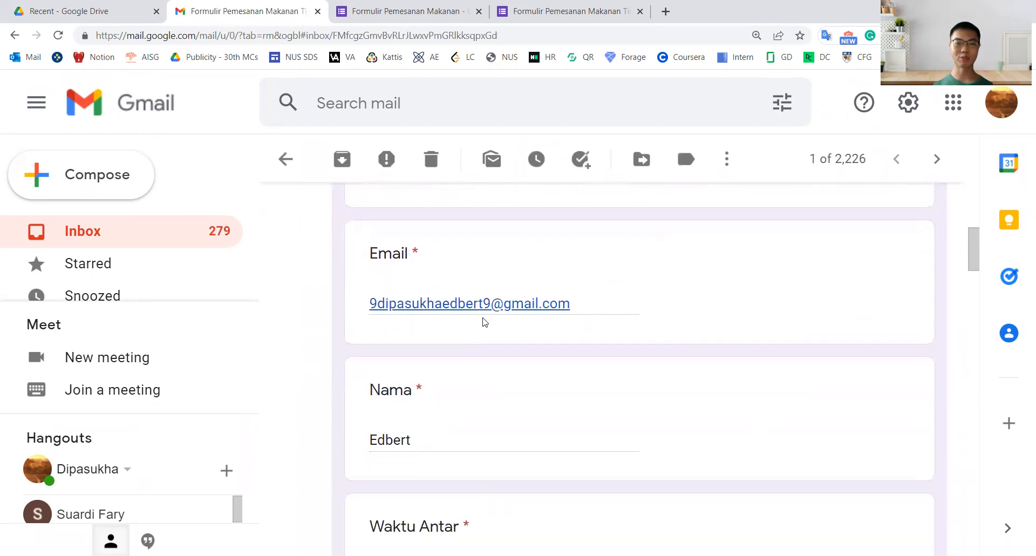
pyautogui.scroll(-5, 470, 394)
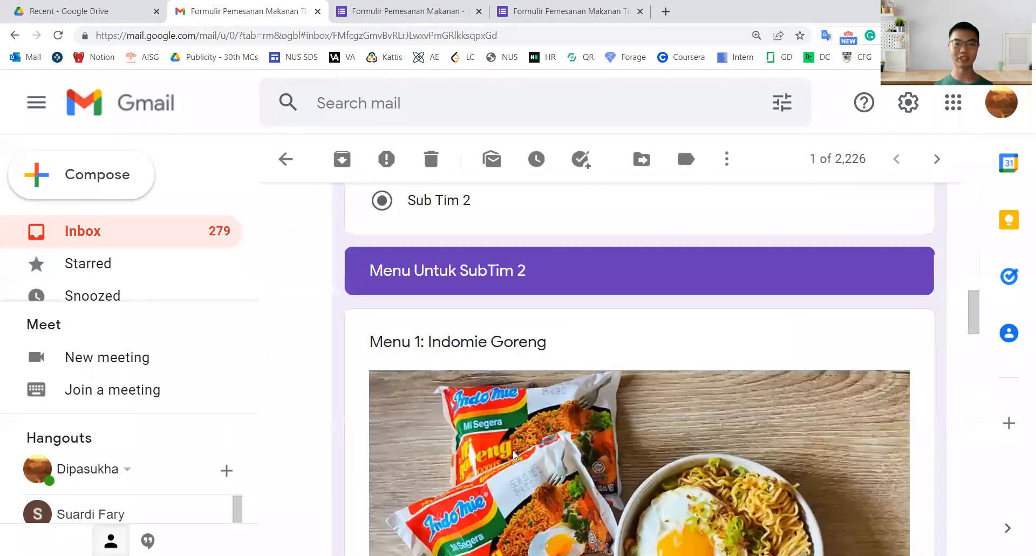
pyautogui.scroll(-8, 531, 434)
pyautogui.scroll(-4, 524, 431)
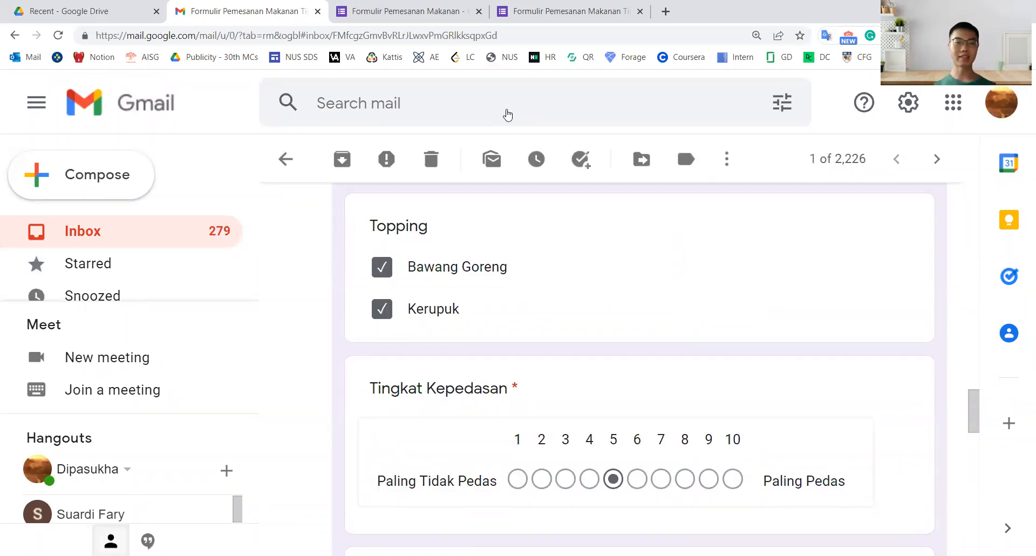
# Switch to the submitted form's confirmation page and read its thank-you message.
pyautogui.hotkey('ctrl', 'Tab')
pyautogui.hotkey('ctrl', 'Tab')
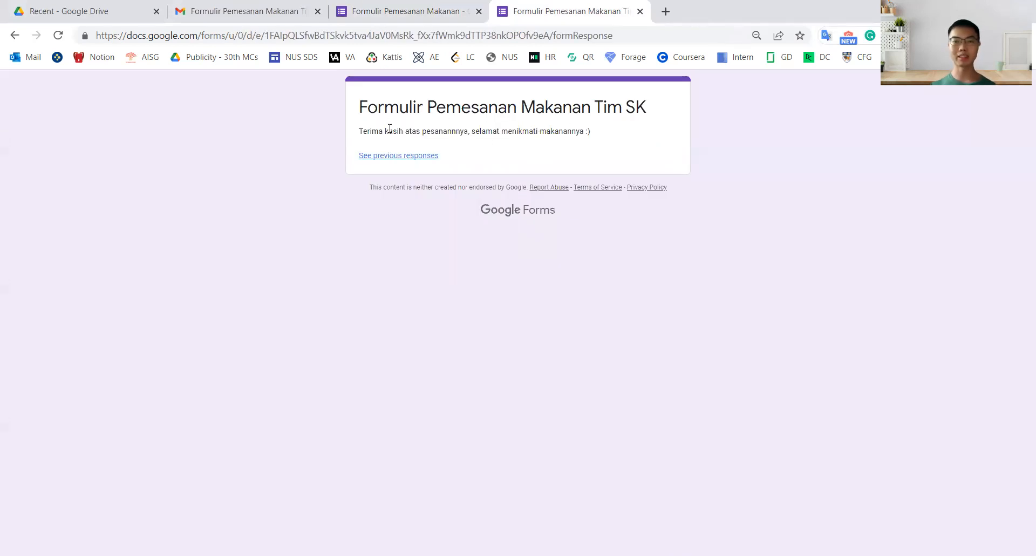
pyautogui.moveTo(360, 131); pyautogui.dragTo(592, 135)
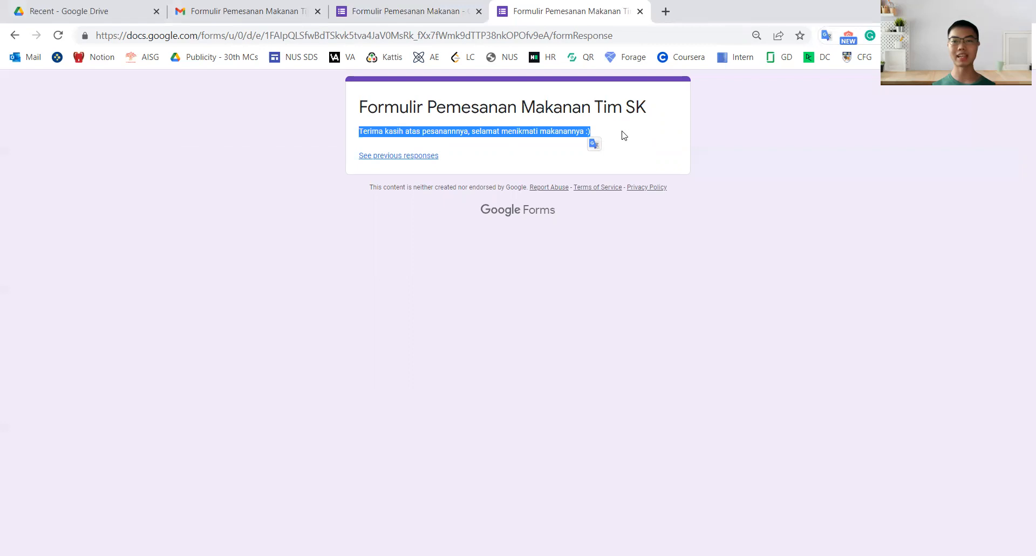
pyautogui.click(606, 141)
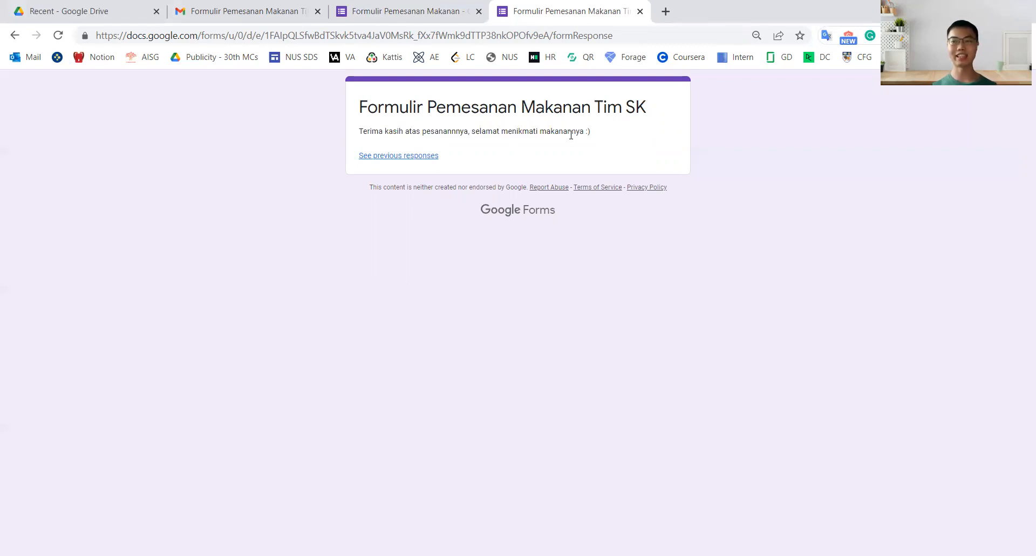
# Open the response summary in the form editor and examine the respondent details, Waktu Antar and the Sub Tim chart.
pyautogui.click(358, 25)
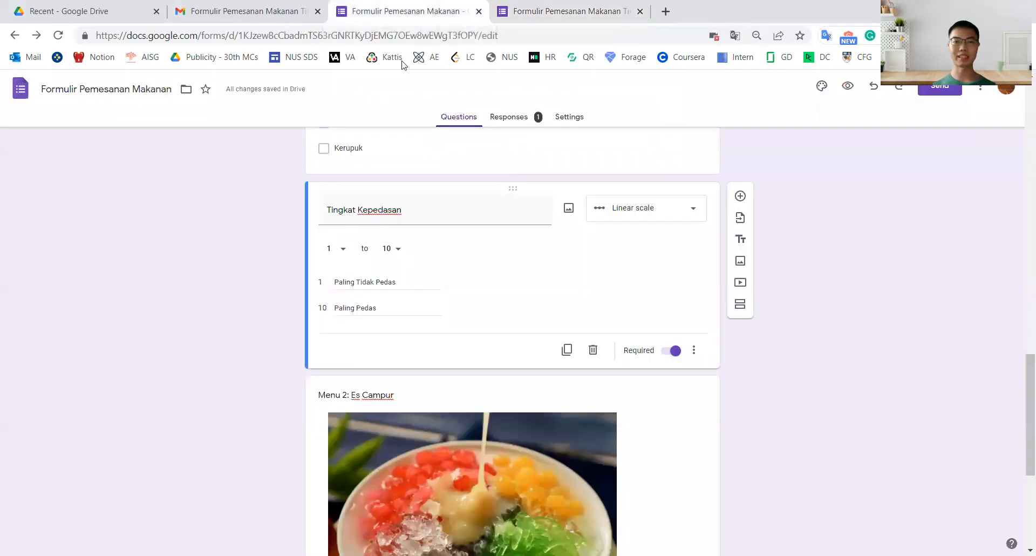
pyautogui.click(522, 121)
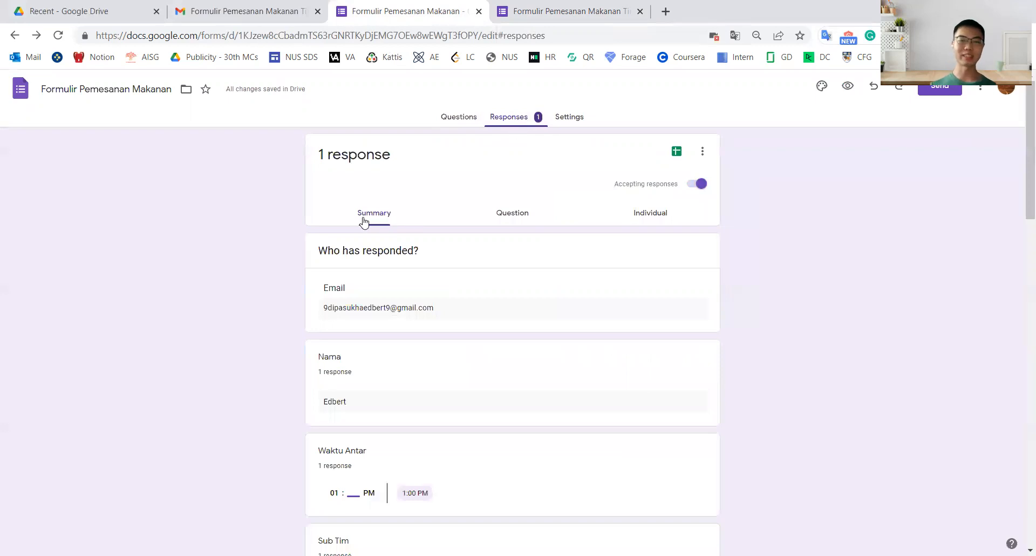
pyautogui.scroll(-1, 363, 265)
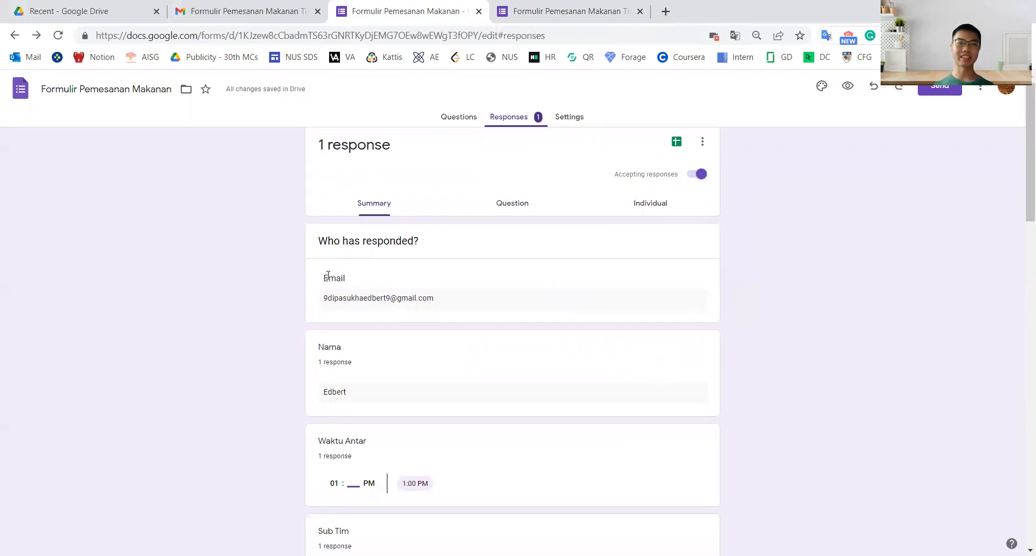
pyautogui.scroll(-1, 329, 272)
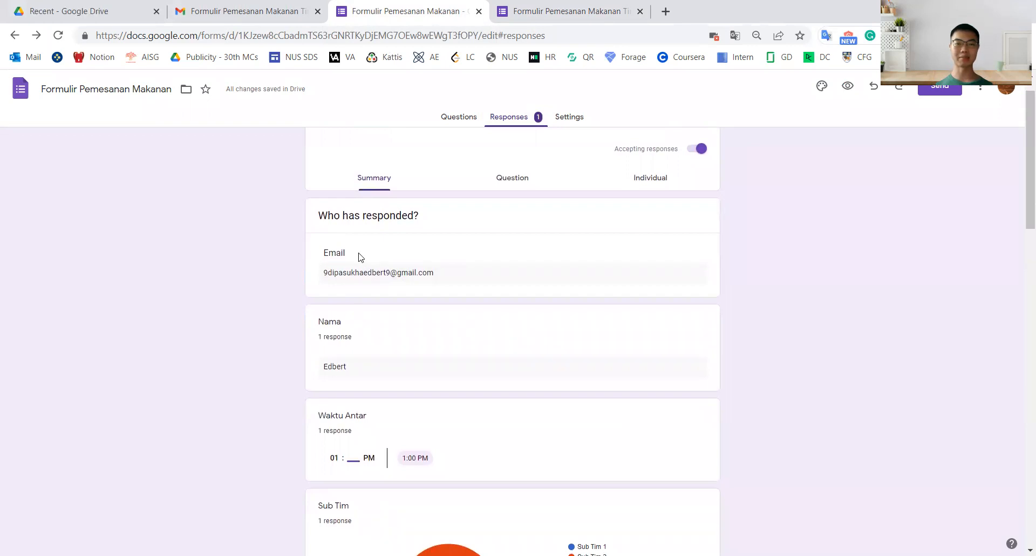
pyautogui.scroll(-1, 346, 286)
pyautogui.scroll(-2, 346, 291)
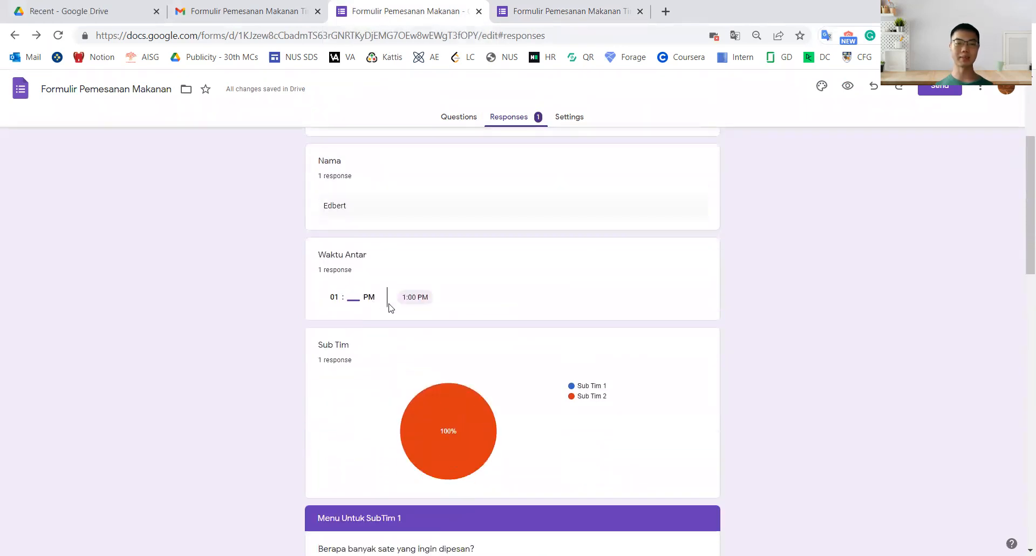
pyautogui.scroll(-2, 296, 270)
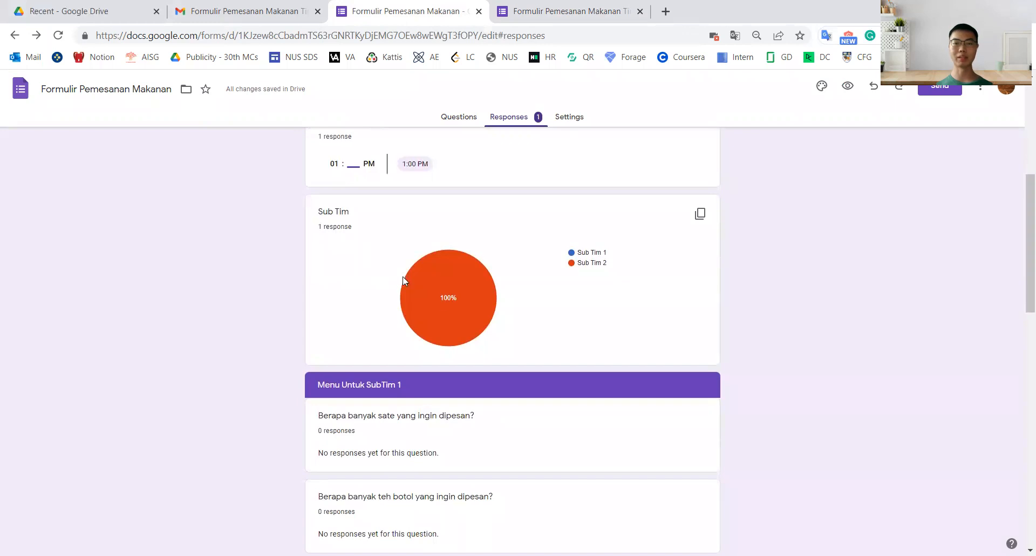
pyautogui.moveTo(420, 291)
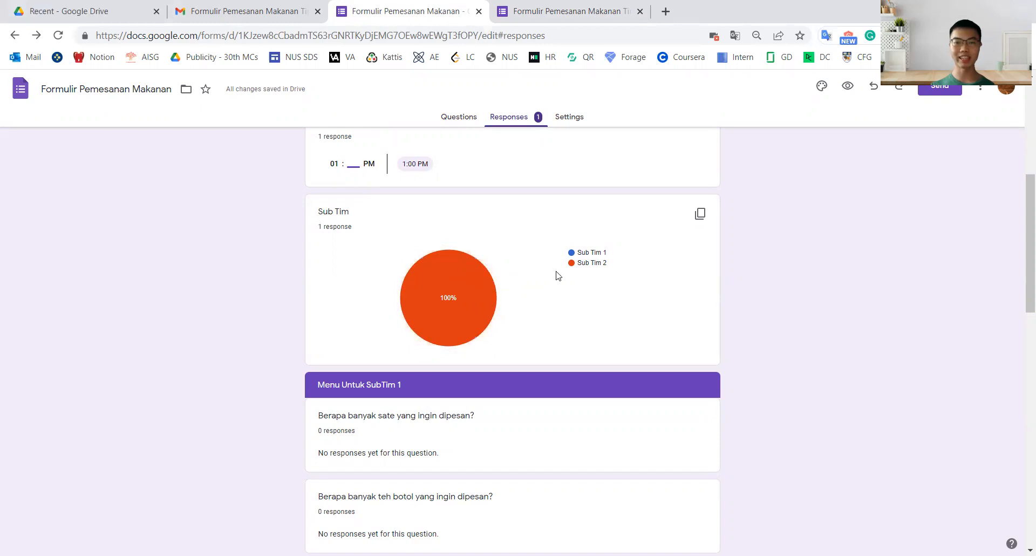
# Examine the summary of the sate and teh botol questions under Menu Untuk SubTim 1.
pyautogui.scroll(-1, 580, 301)
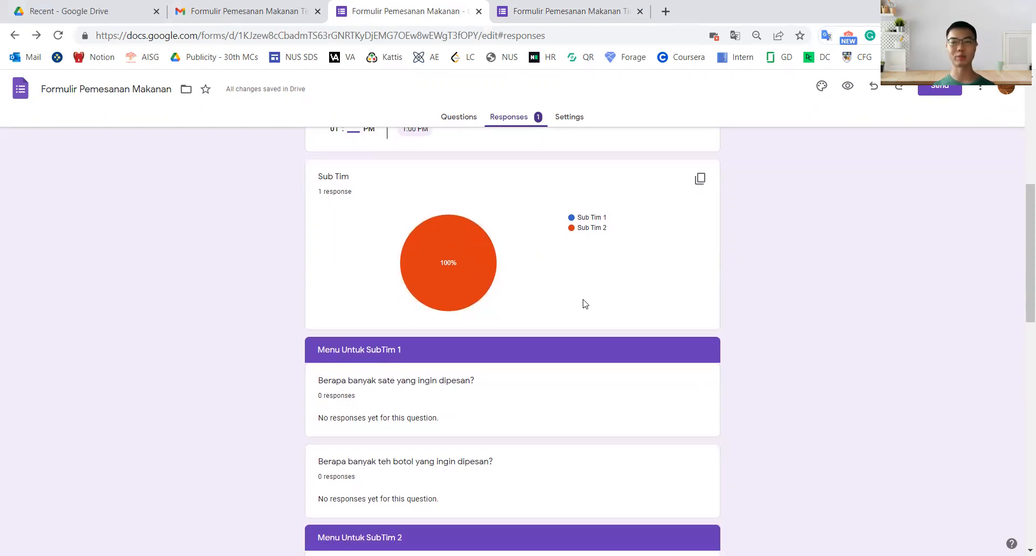
pyautogui.scroll(-1, 578, 224)
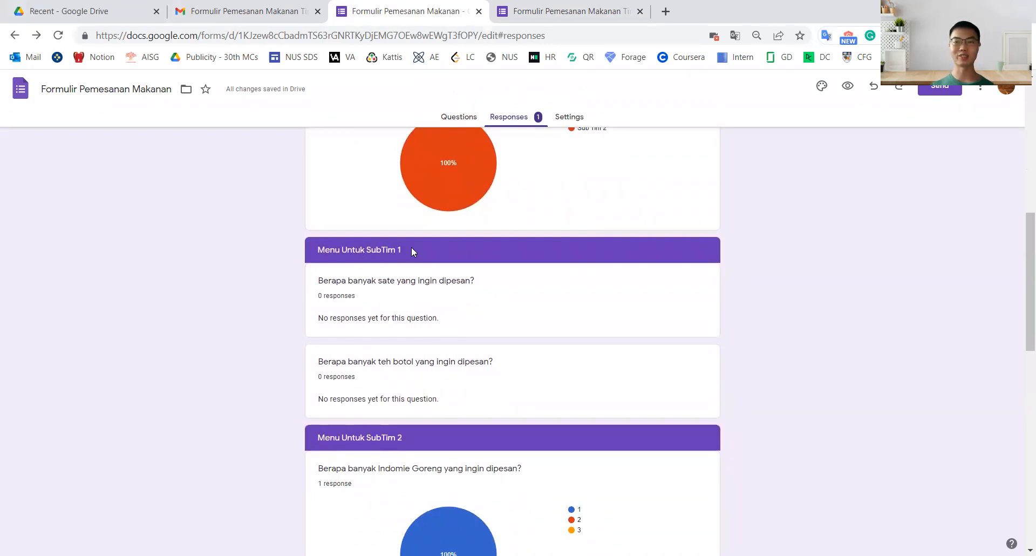
pyautogui.moveTo(316, 314); pyautogui.dragTo(458, 319)
pyautogui.click(500, 318)
pyautogui.scroll(-3, 494, 309)
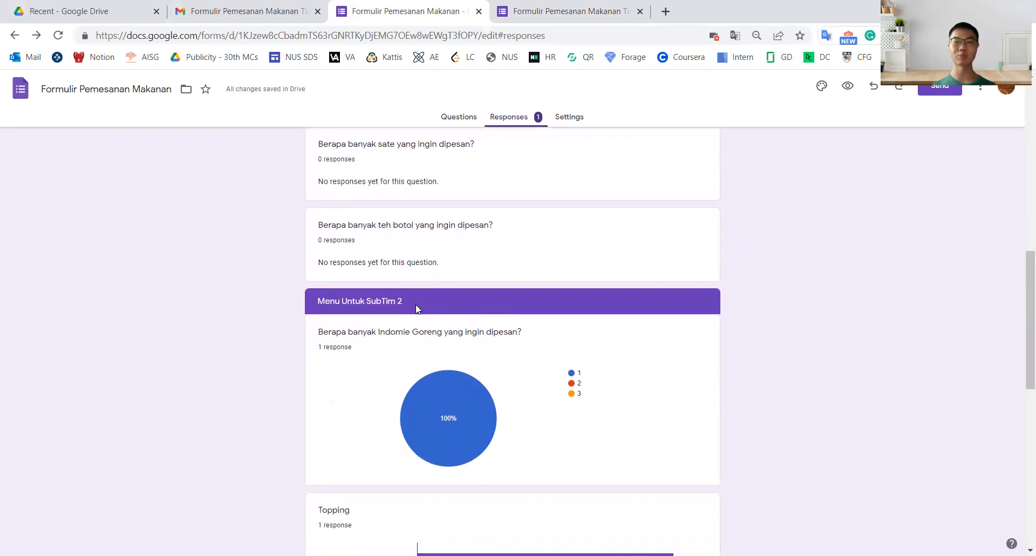
# Examine the Menu Untuk SubTim 2 charts for Indomie Goreng, Topping, Tingkat Kepedasan and Es Campur.
pyautogui.scroll(-1, 416, 306)
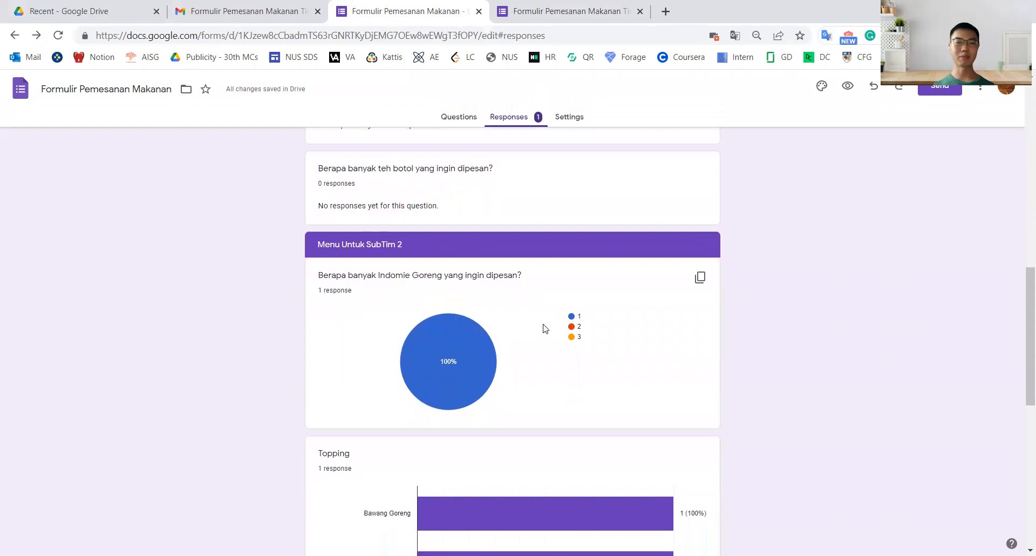
pyautogui.scroll(-1, 543, 327)
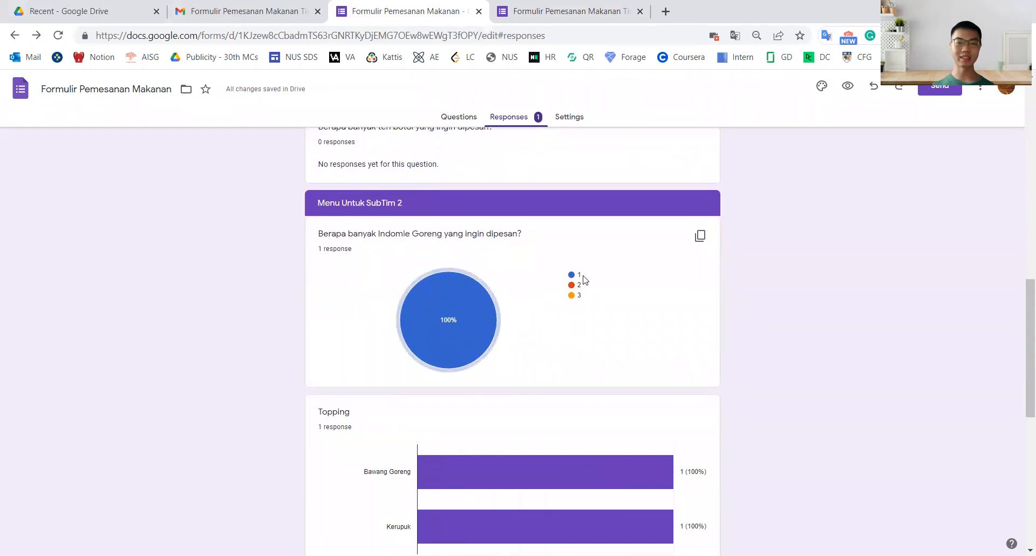
pyautogui.scroll(-2, 577, 355)
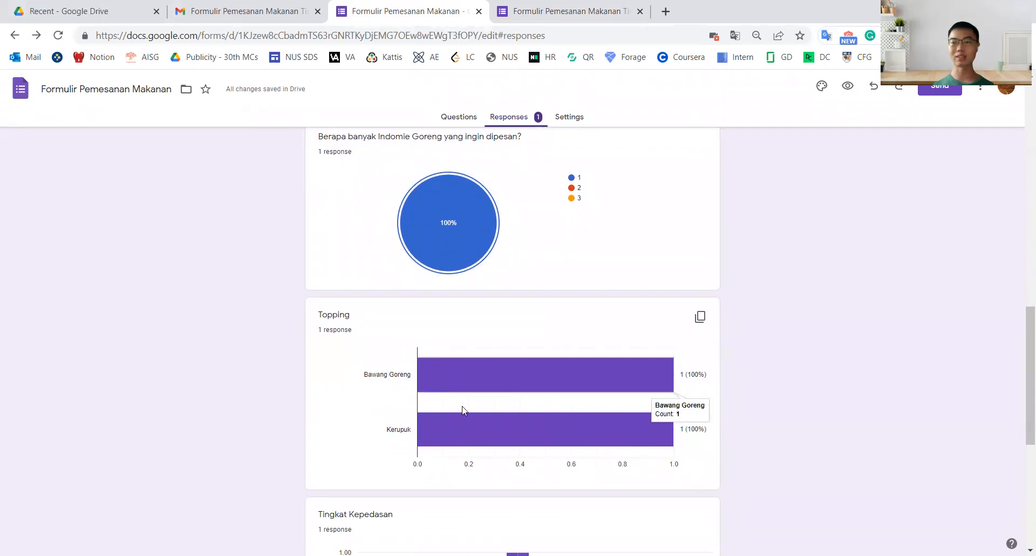
pyautogui.scroll(-2, 514, 412)
pyautogui.scroll(-2, 514, 412)
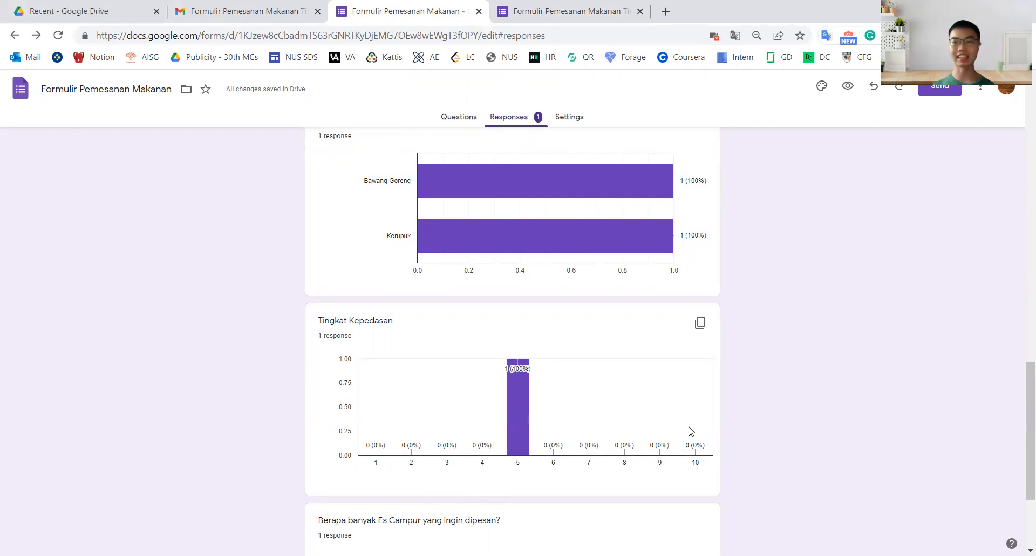
pyautogui.scroll(-3, 684, 428)
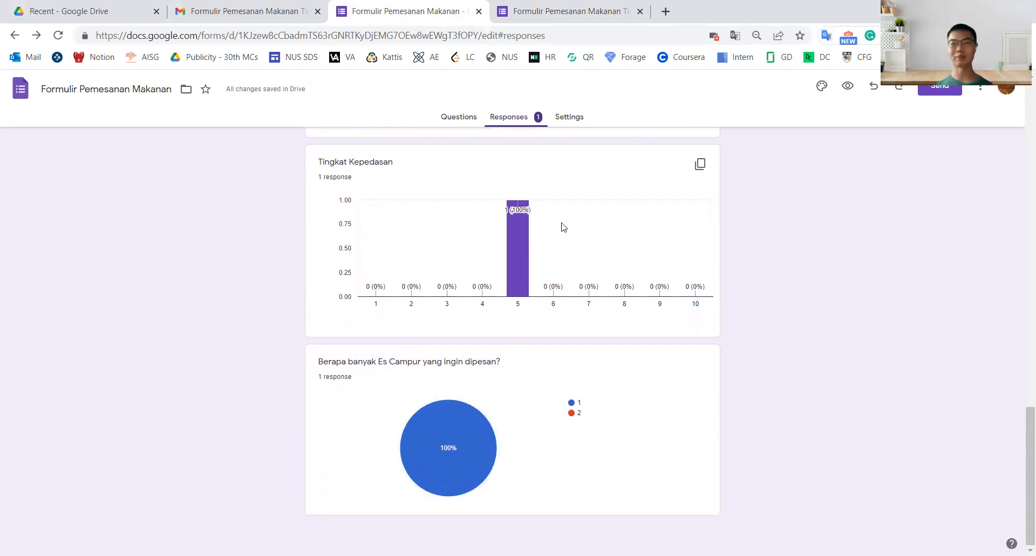
pyautogui.scroll(10, 742, 200)
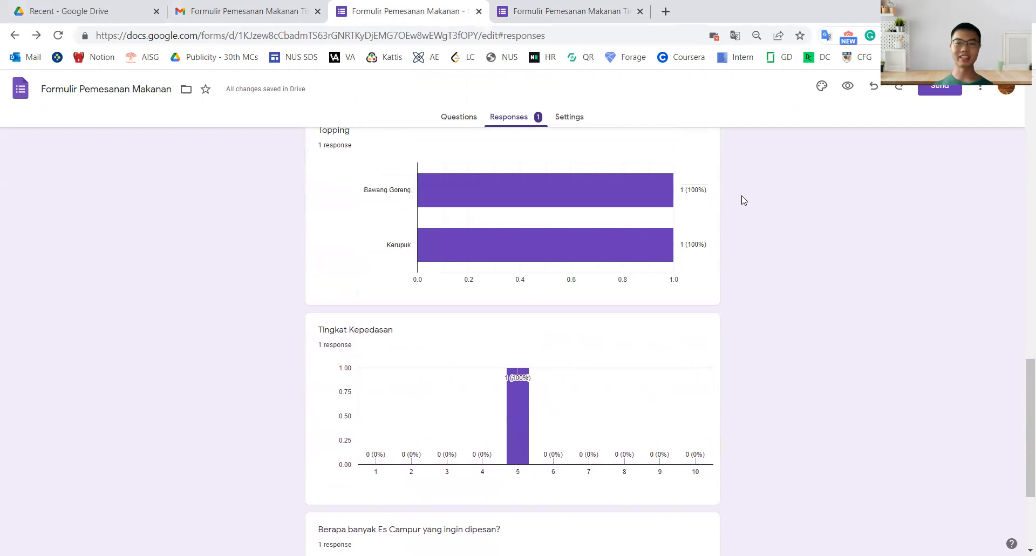
pyautogui.scroll(10, 742, 200)
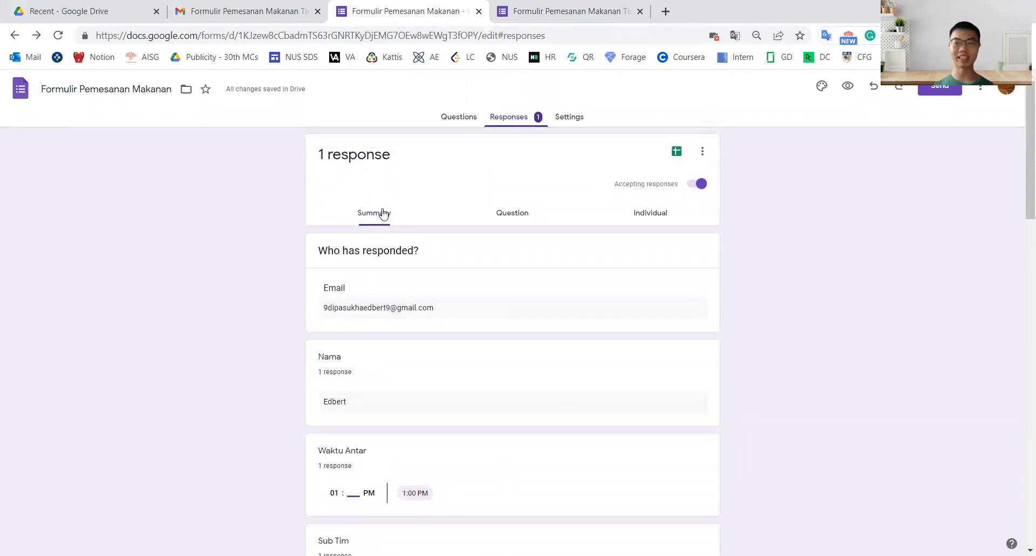
# View the responses by question, advancing from Nama to the Indomie Goreng quantity and returning to Nama.
pyautogui.click(513, 216)
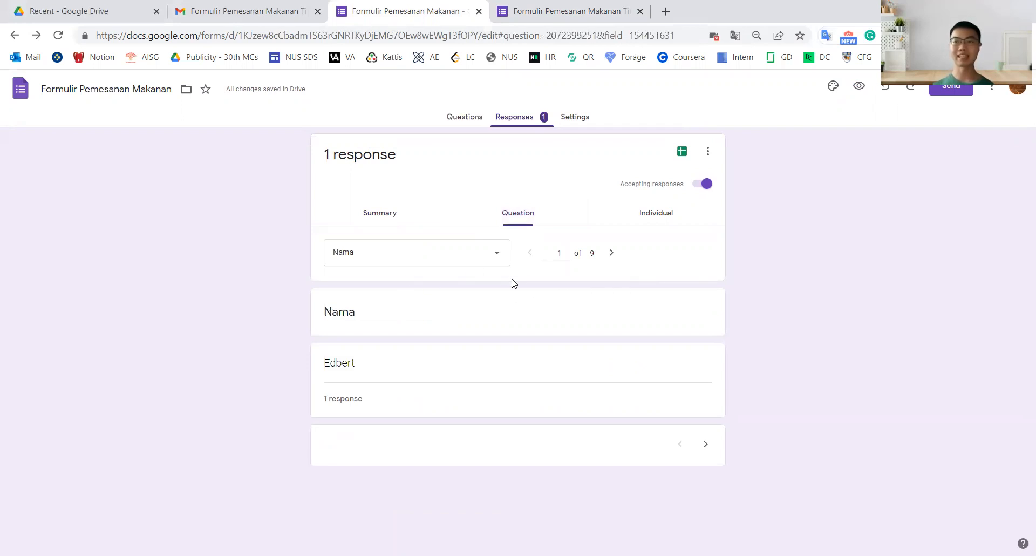
pyautogui.click(707, 444)
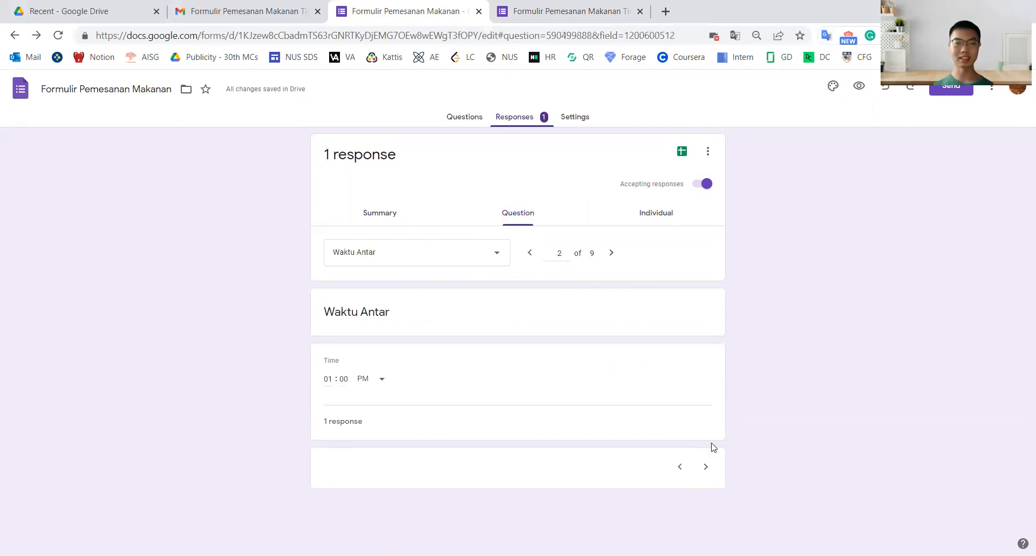
pyautogui.click(708, 467)
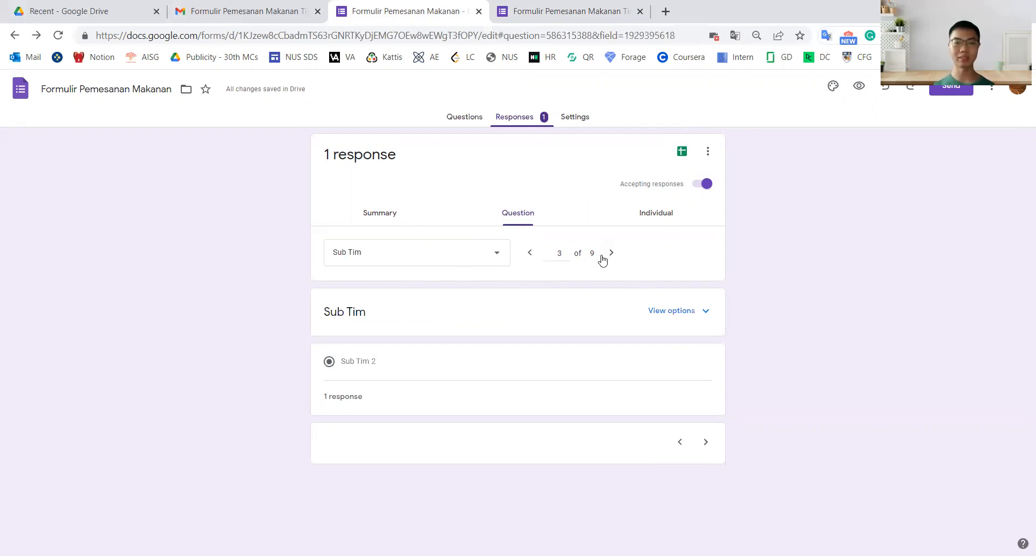
pyautogui.click(567, 251)
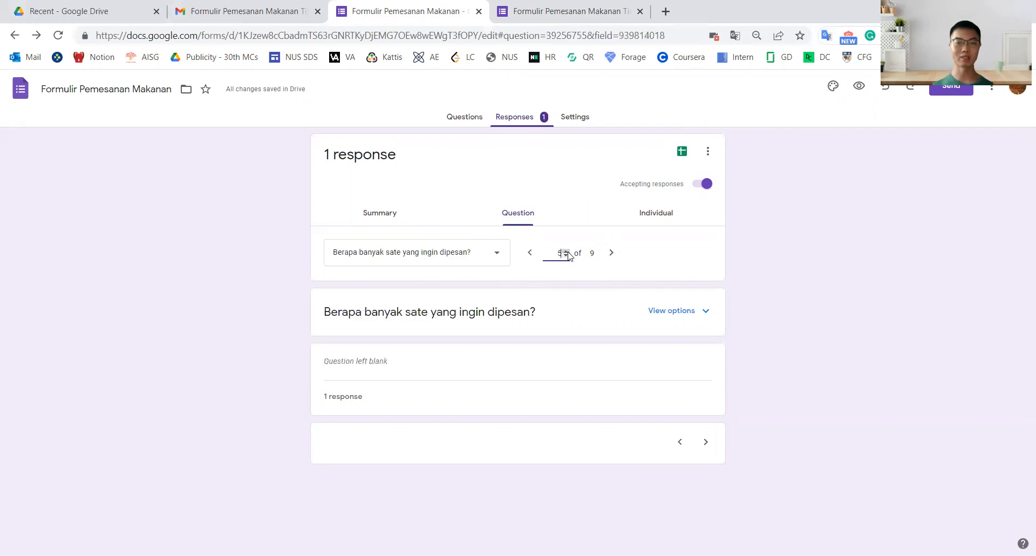
pyautogui.click(567, 252)
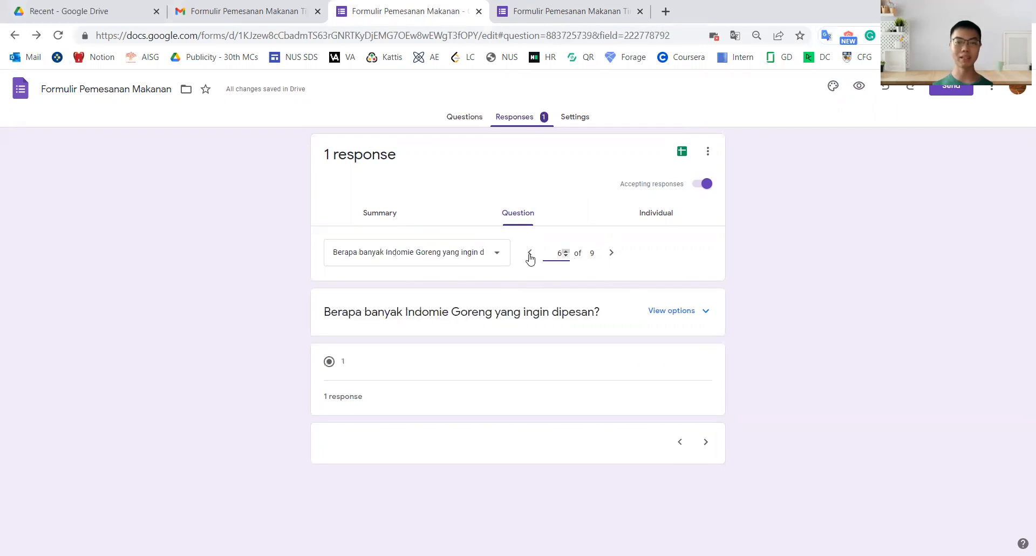
pyautogui.click(495, 256)
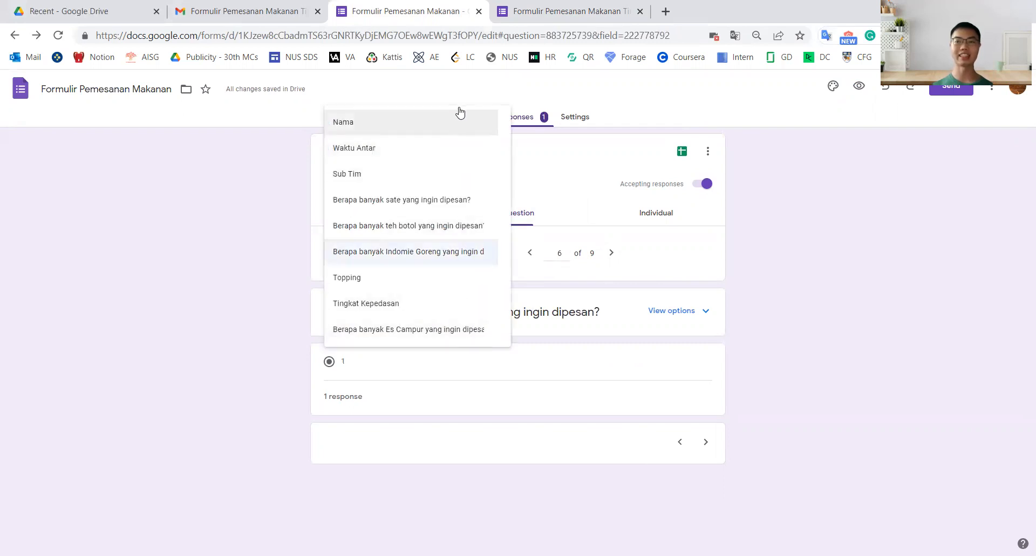
pyautogui.click(437, 136)
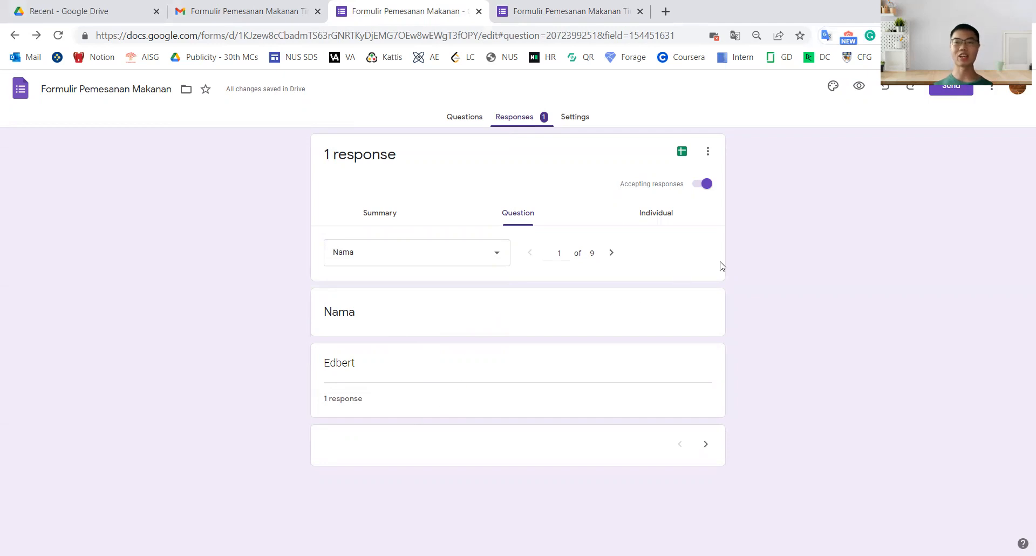
# Open the individual response and read through its contact fields, Sub Tim choice and both menu sections.
pyautogui.click(664, 216)
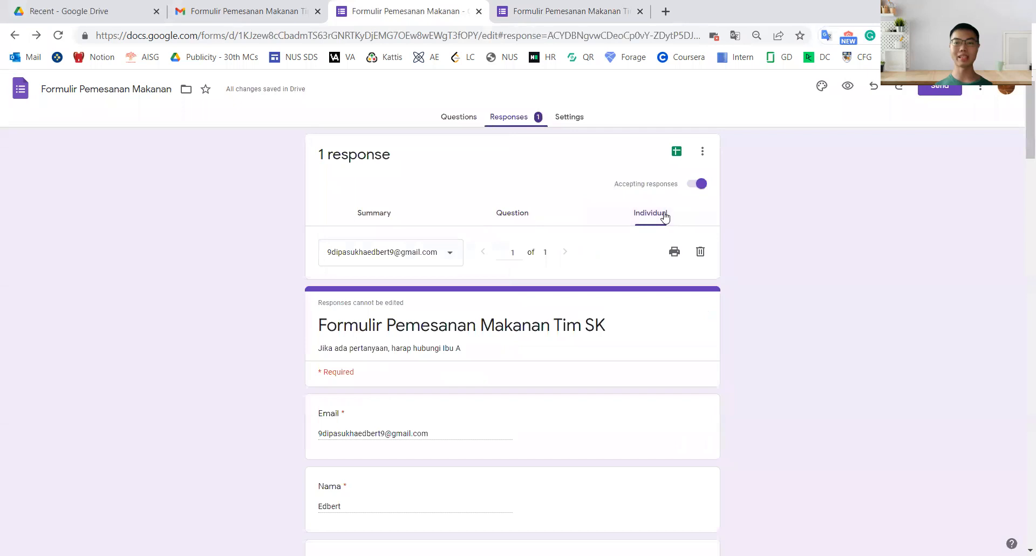
pyautogui.scroll(-3, 428, 261)
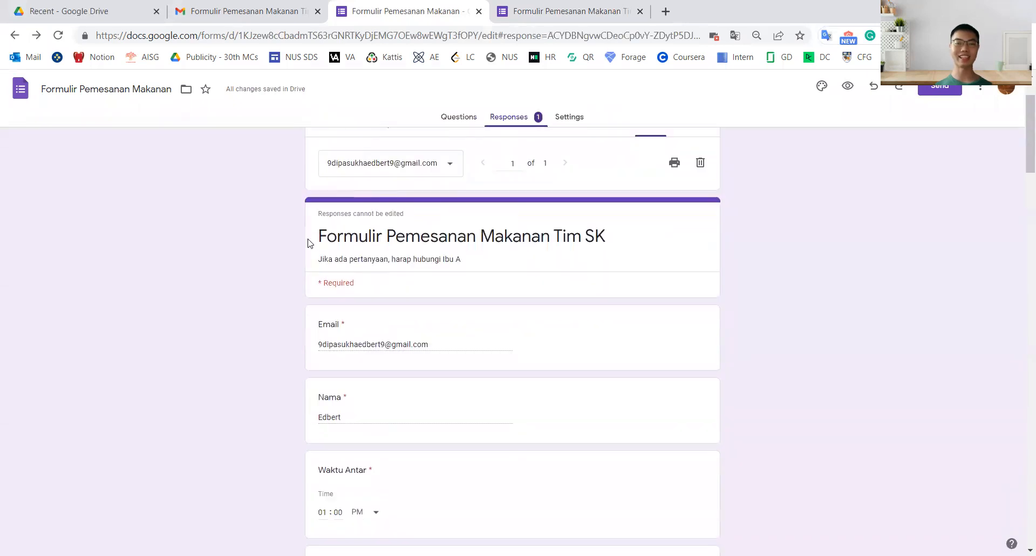
pyautogui.scroll(-3, 309, 228)
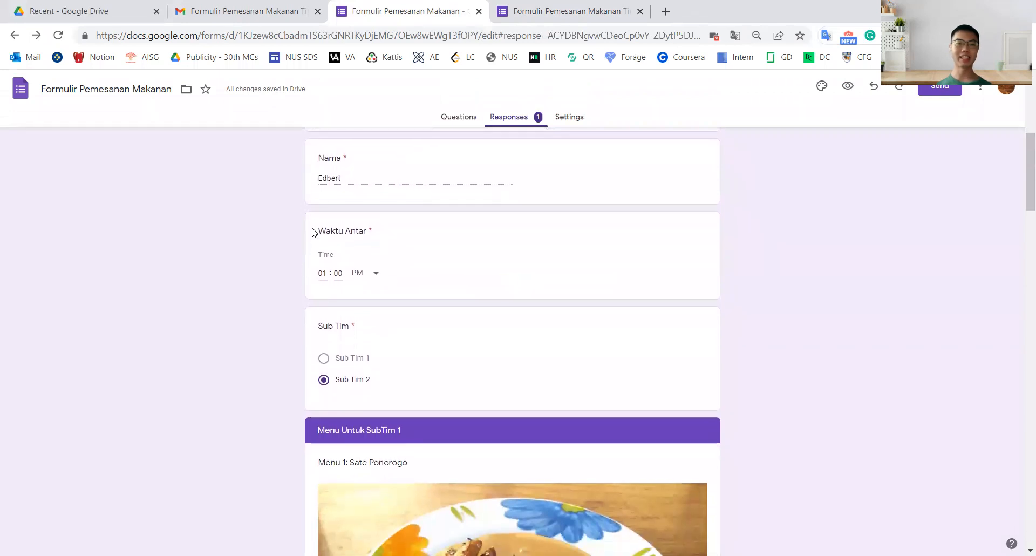
pyautogui.scroll(-4, 299, 294)
pyautogui.scroll(-6, 292, 291)
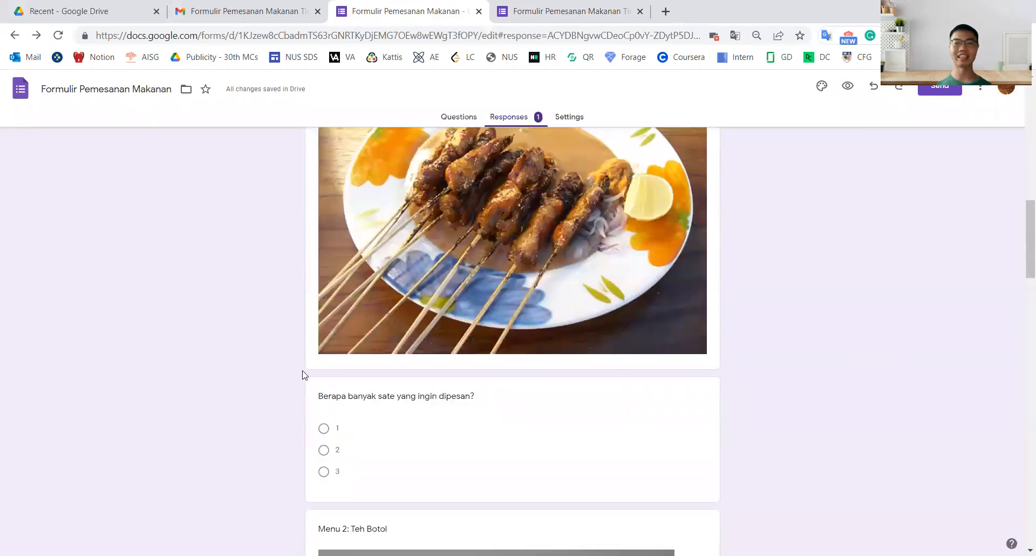
pyautogui.scroll(-5, 302, 372)
pyautogui.scroll(-10, 311, 374)
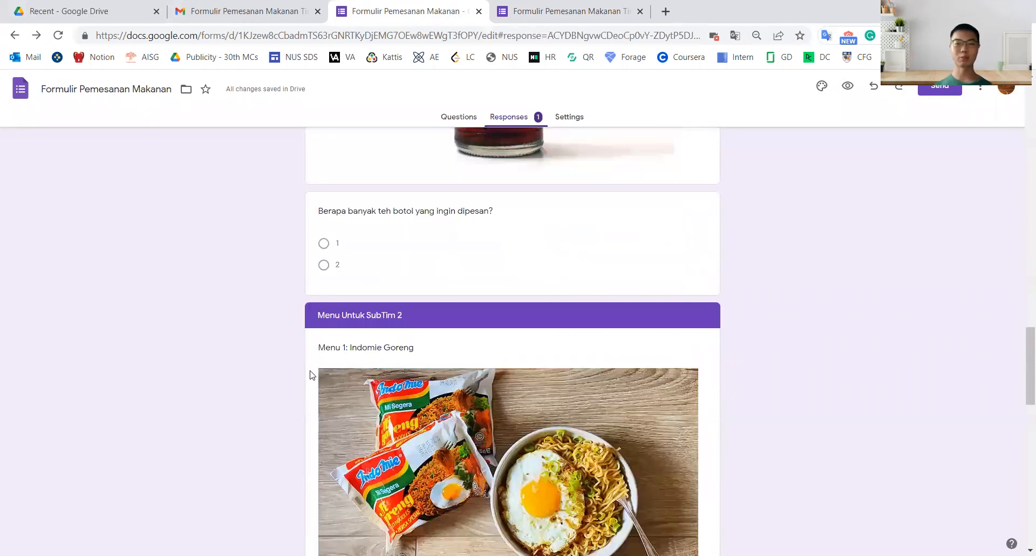
pyautogui.scroll(20, 312, 374)
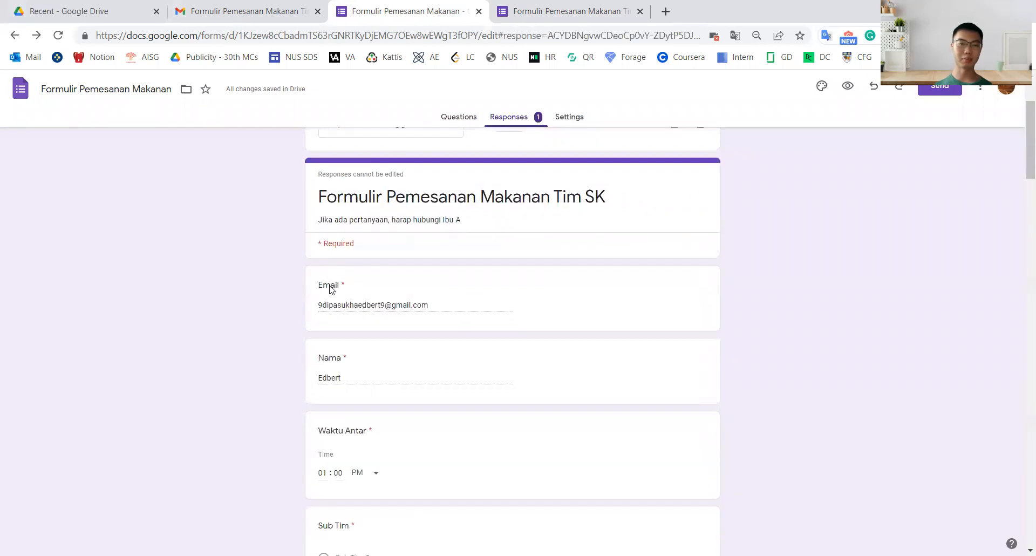
# Recheck the individual response's Email, Nama, Waktu Antar and Sub Tim answers and return to the response summary.
pyautogui.scroll(-1, 333, 334)
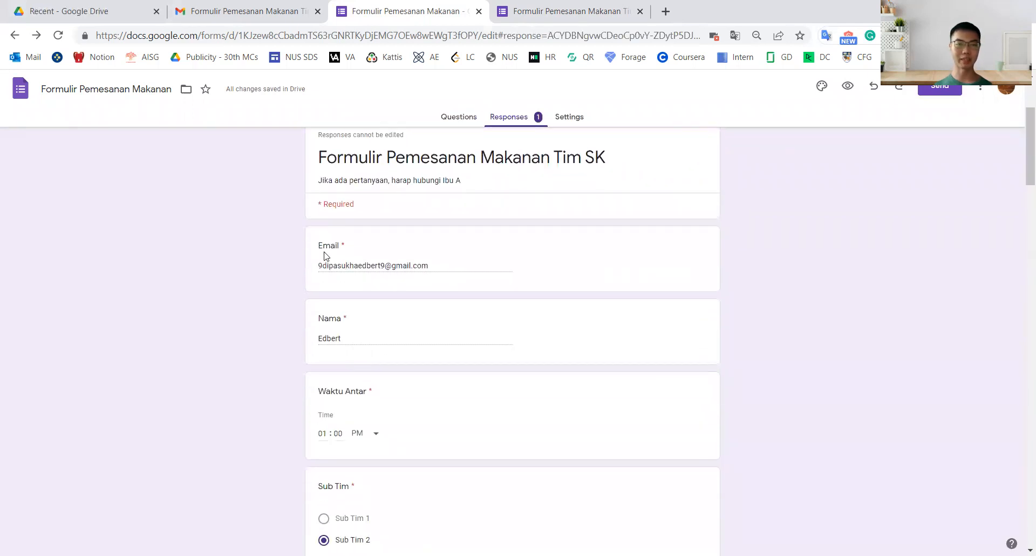
pyautogui.scroll(-3, 331, 289)
pyautogui.click(324, 415)
pyautogui.scroll(6, 576, 269)
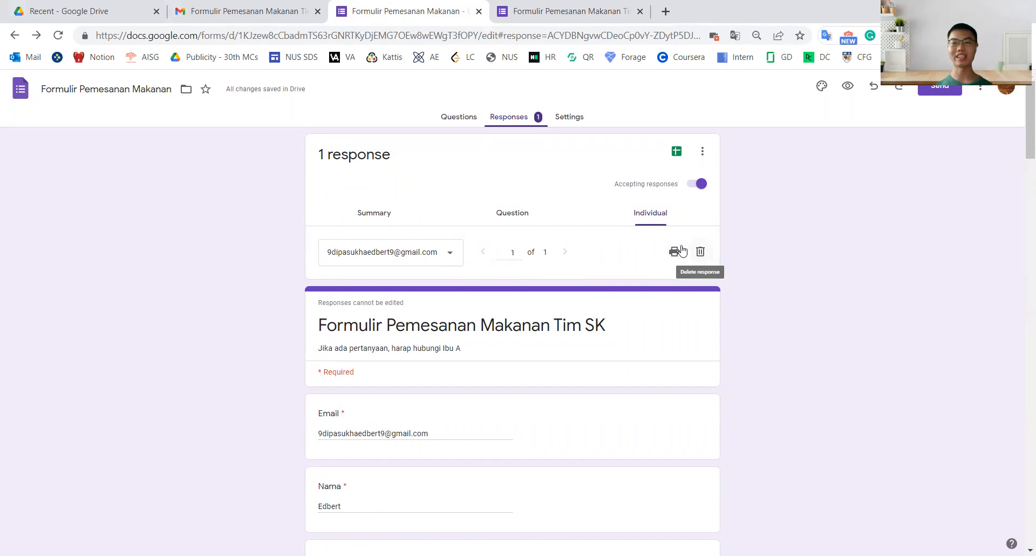
pyautogui.click(383, 214)
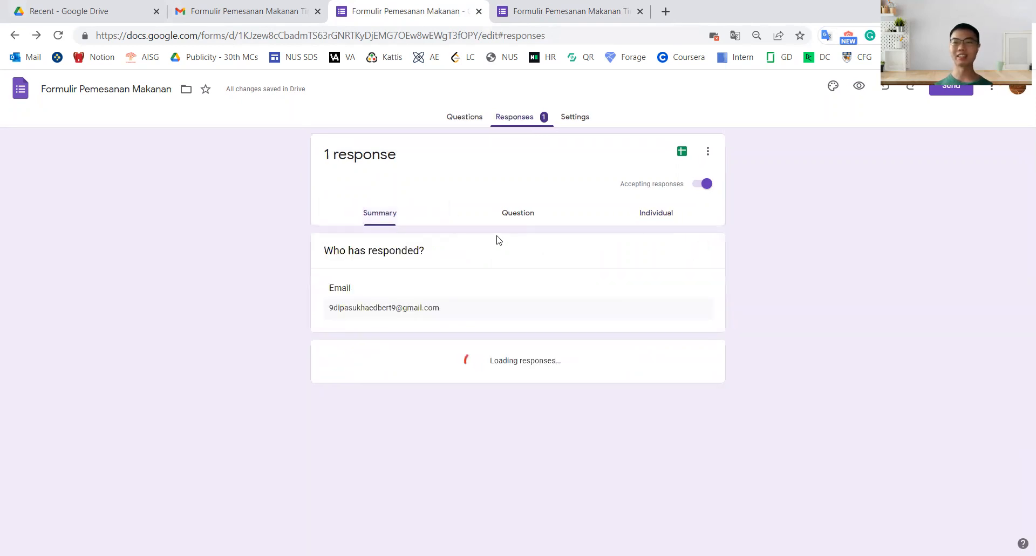